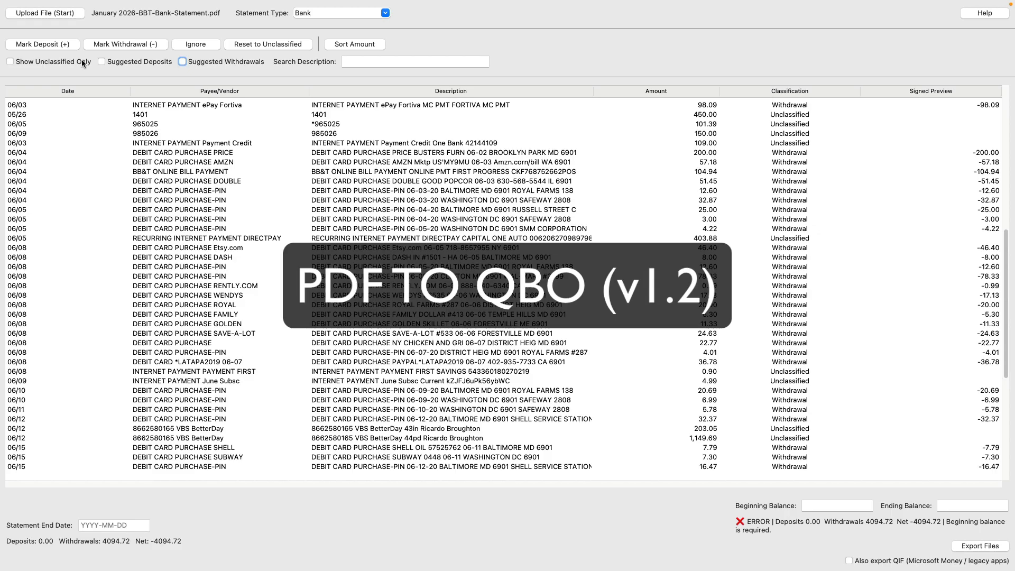
Filter to suggested deposits, mark all the listed transactions as deposits, and clear the filter
click(102, 62)
click(326, 108)
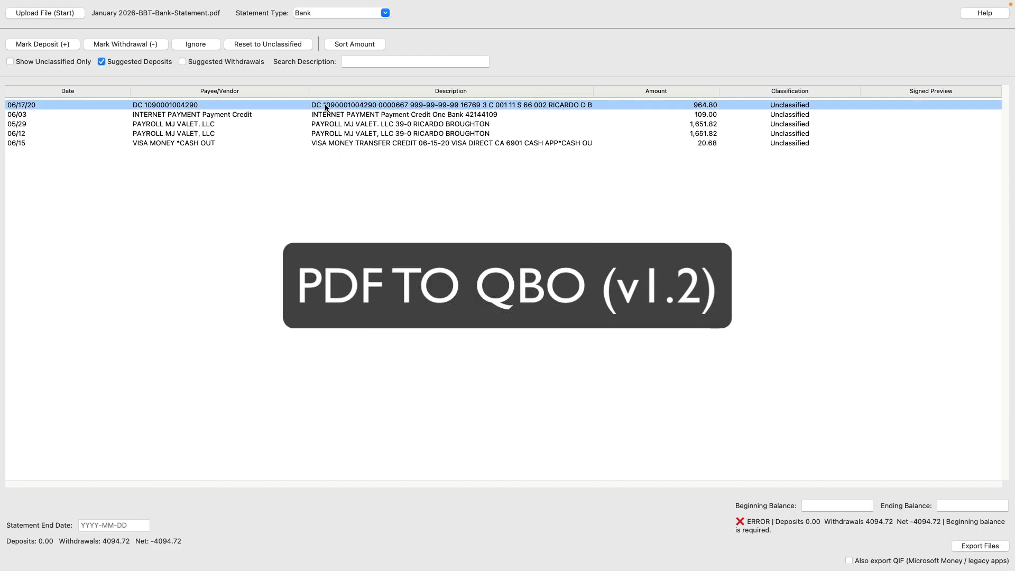
shift+click(329, 141)
click(55, 46)
click(101, 62)
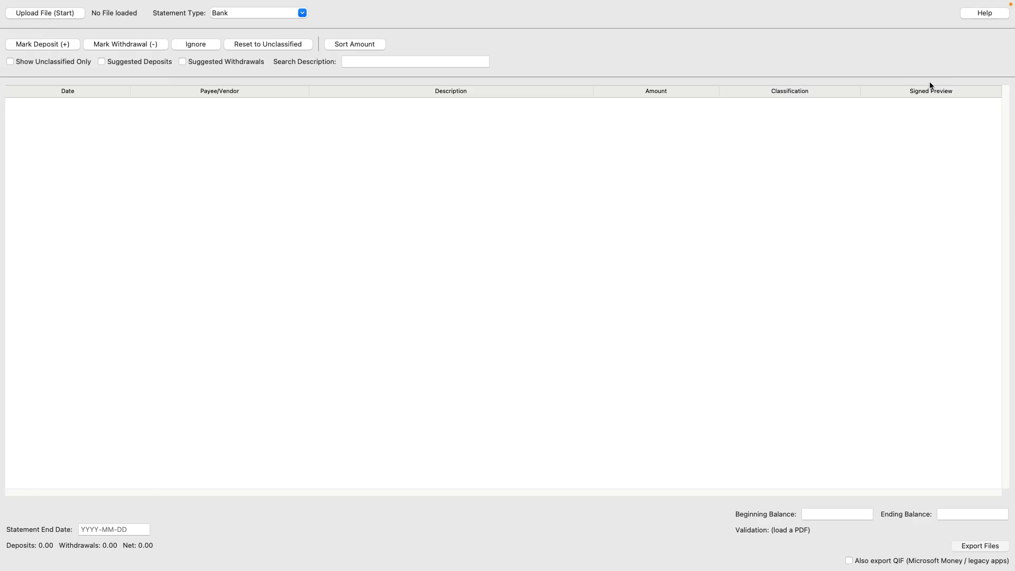
Open the help guide and read its sections from the app overview and PDF workflow through export behavior
click(978, 13)
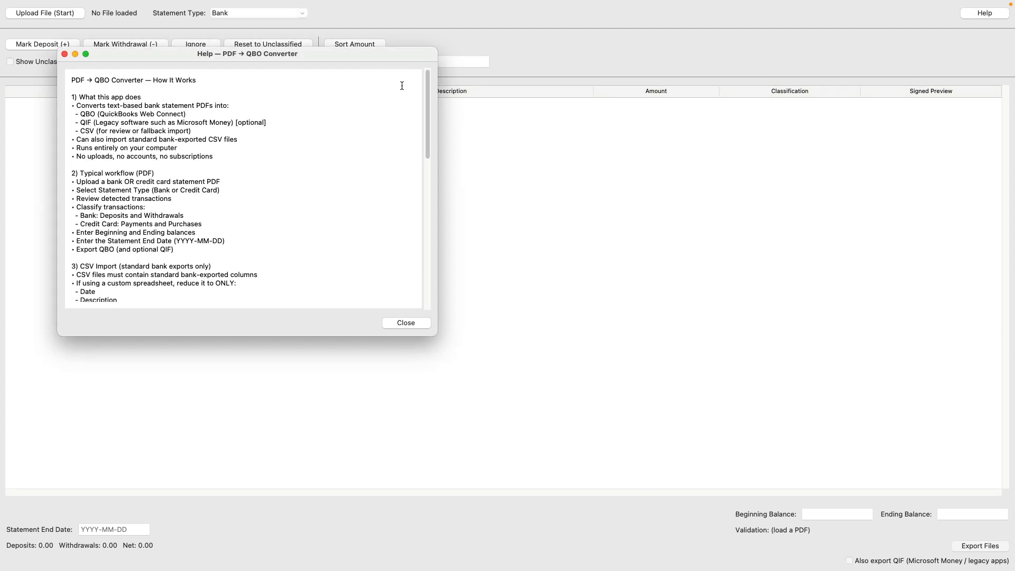
drag(319, 62, 557, 142)
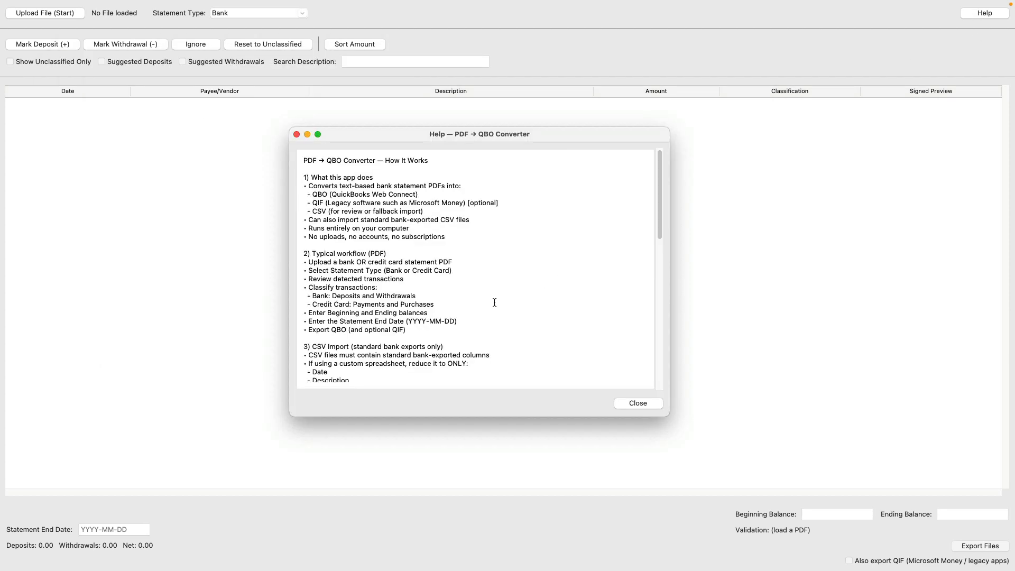
scroll(435, 265, down, 15)
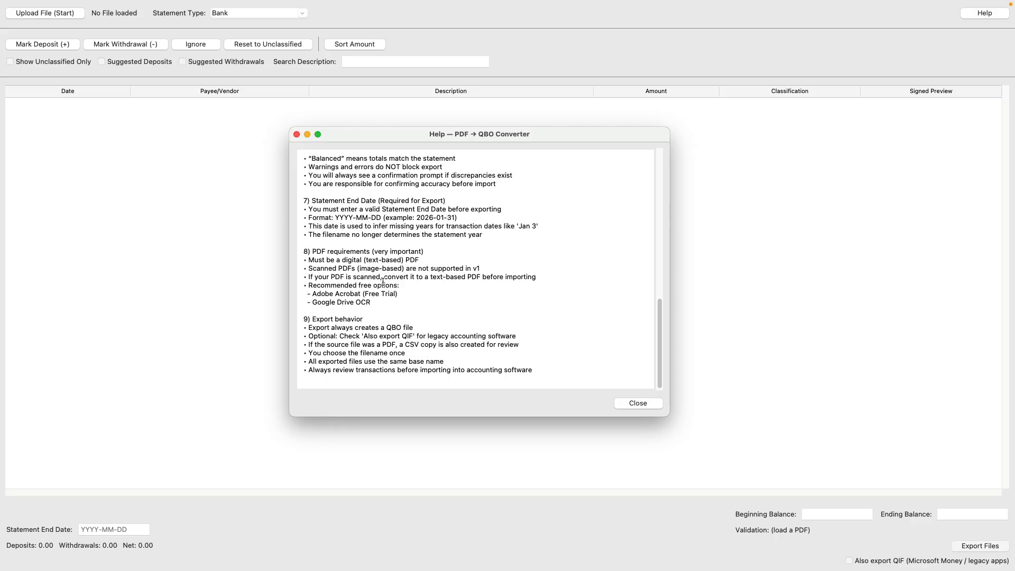
scroll(383, 283, up, 15)
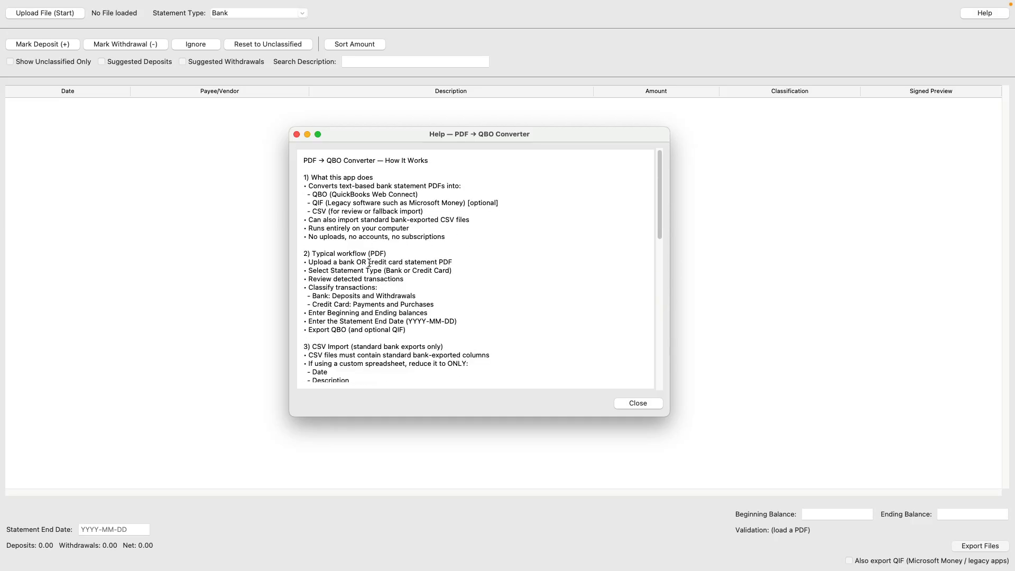
scroll(370, 263, down, 1)
scroll(378, 269, down, 2)
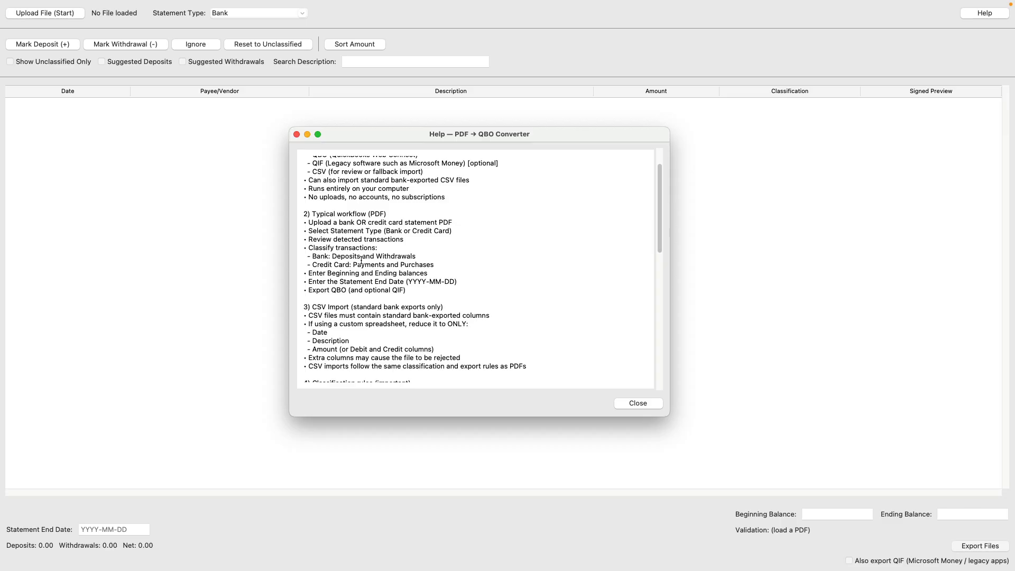
scroll(358, 280, down, 1)
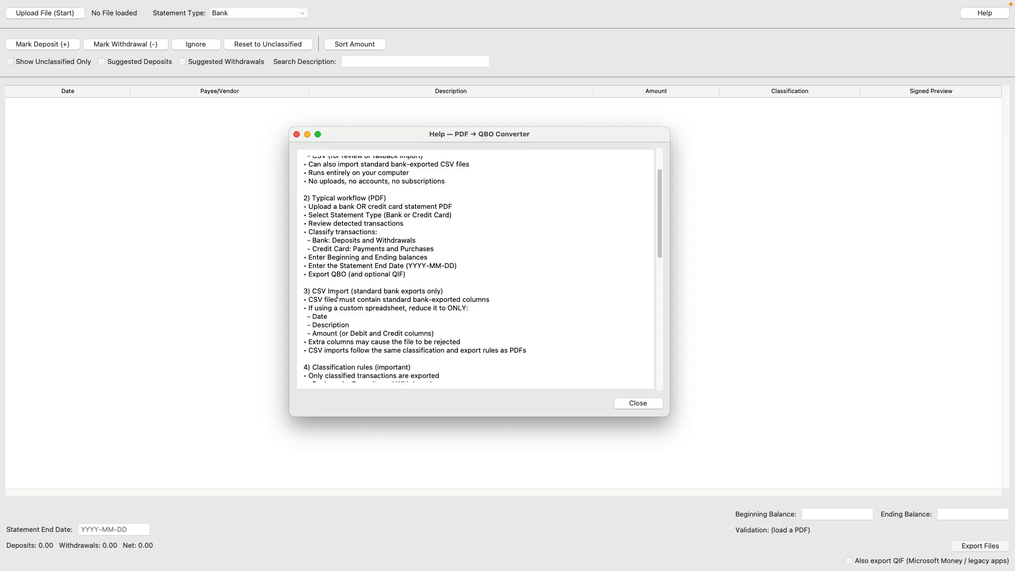
scroll(338, 295, down, 1)
scroll(337, 294, down, 4)
scroll(361, 299, down, 4)
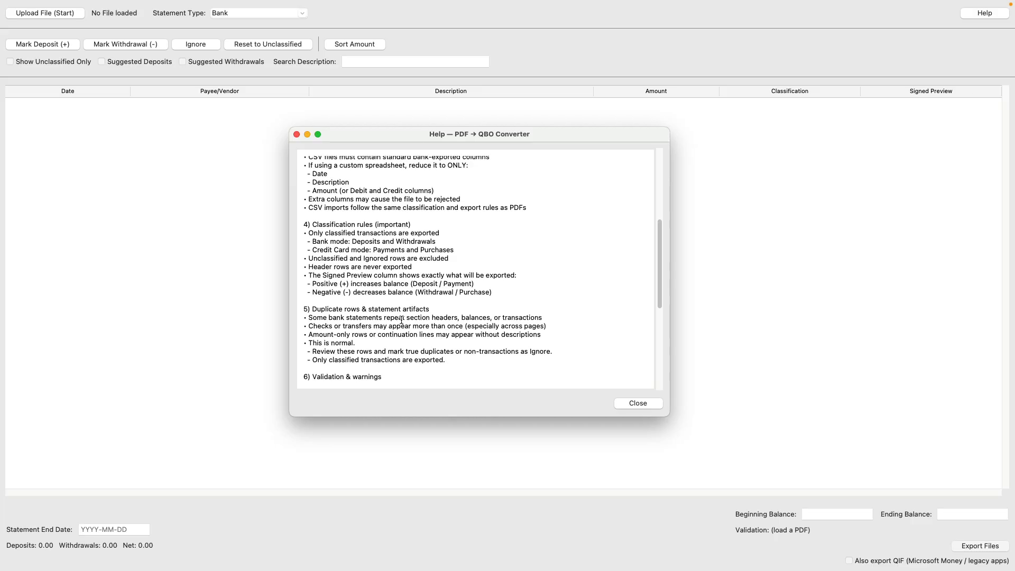
scroll(402, 319, down, 5)
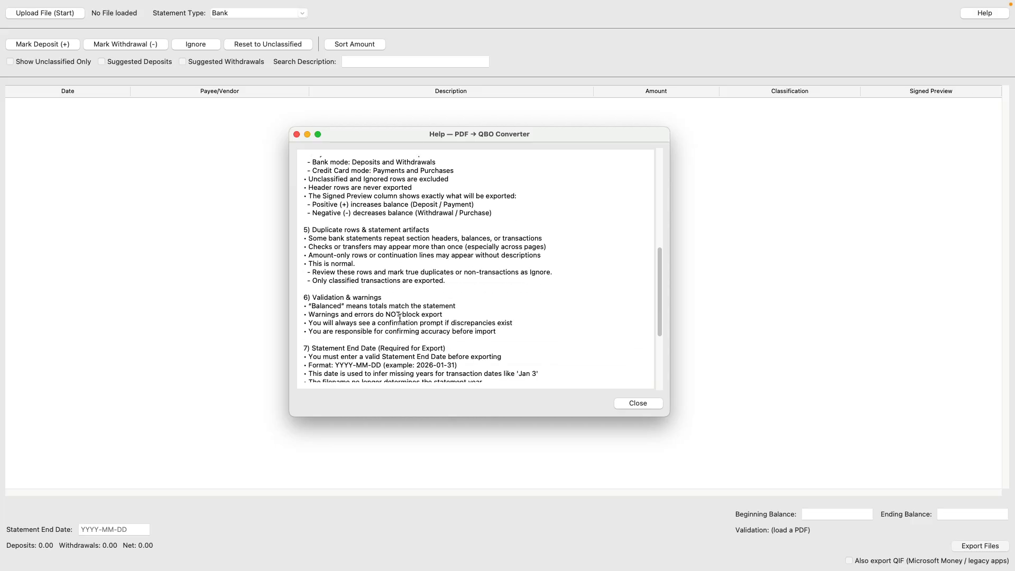
scroll(400, 317, down, 3)
scroll(369, 295, down, 3)
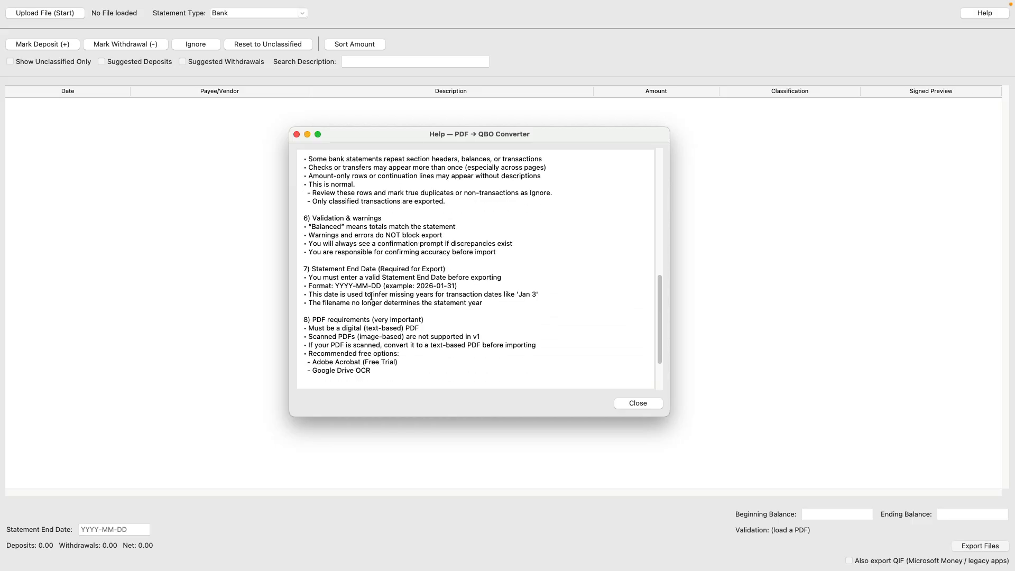
scroll(369, 291, down, 2)
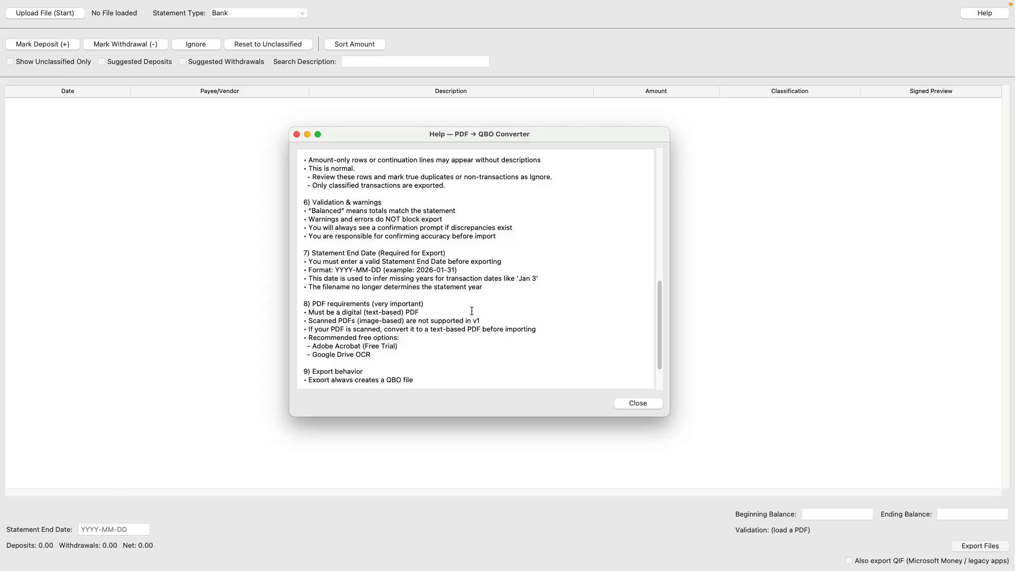
scroll(472, 311, down, 4)
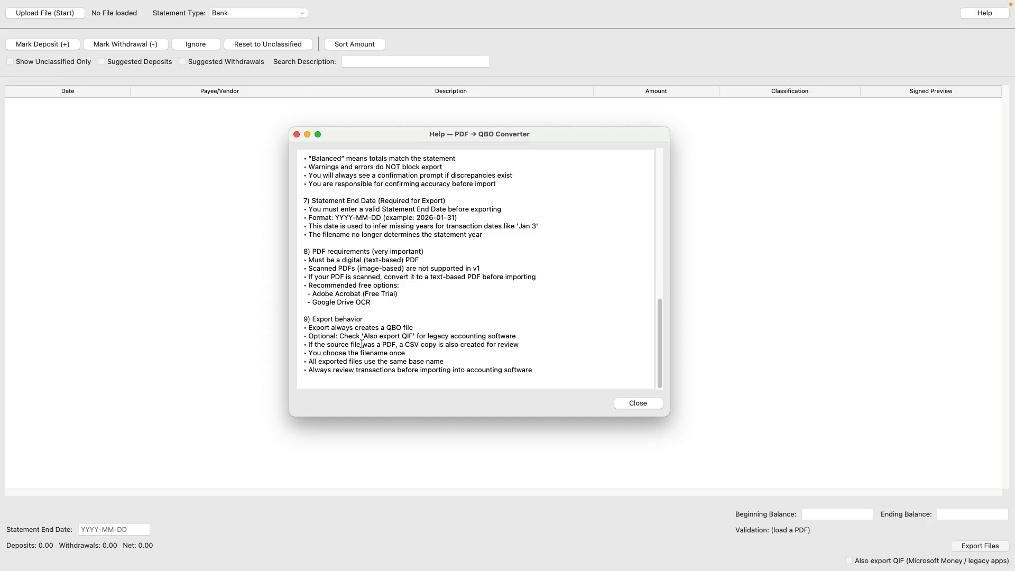
Review the help guide's PDF requirements and highlight the Google Drive OCR option for converting scanned PDFs
scroll(402, 310, up, 3)
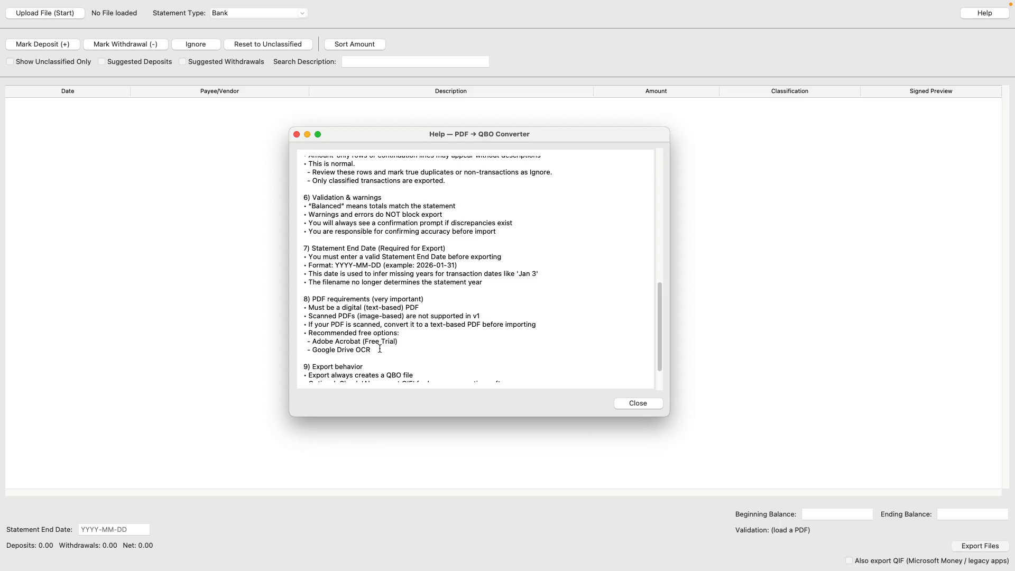
drag(376, 351, 318, 353)
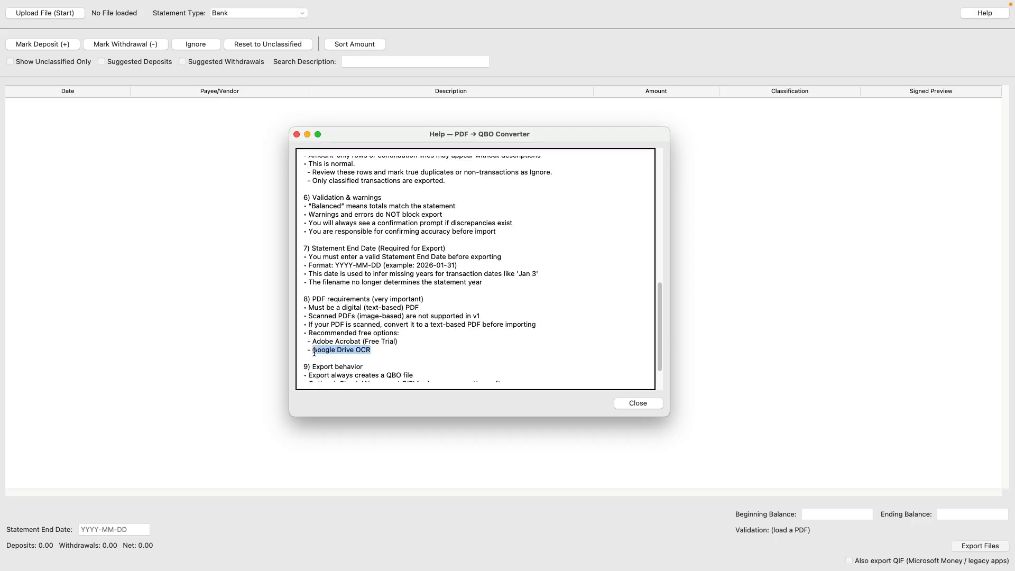
click(440, 348)
scroll(434, 352, up, 15)
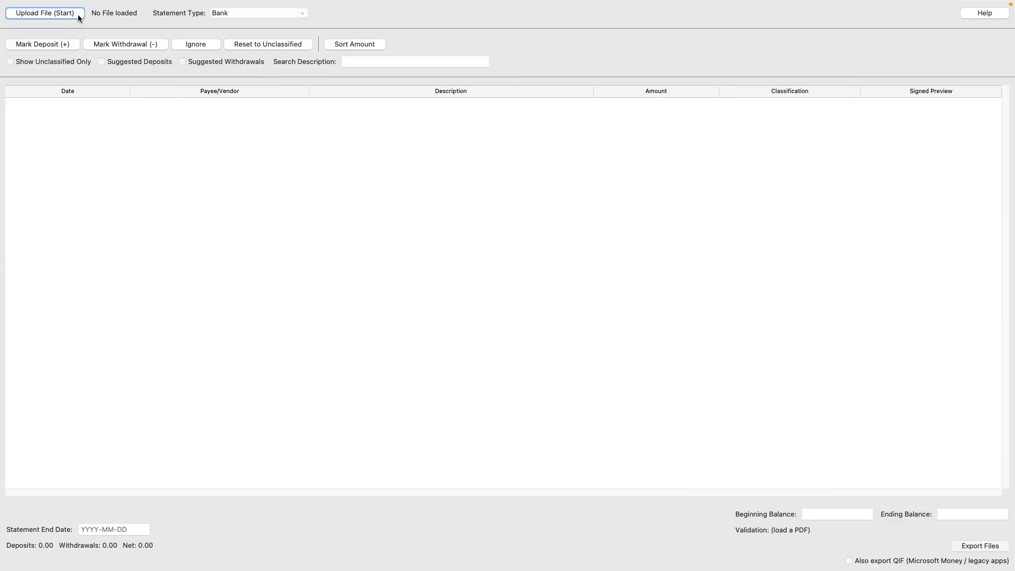
Switch the statement type between Bank and Credit Card to compare the two modes, finishing on Bank
click(239, 11)
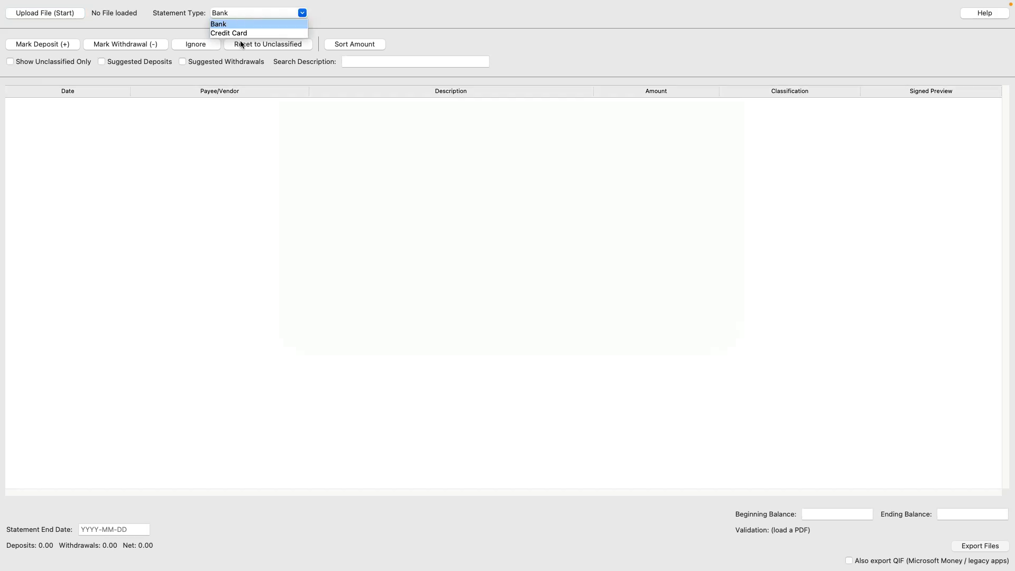
click(239, 31)
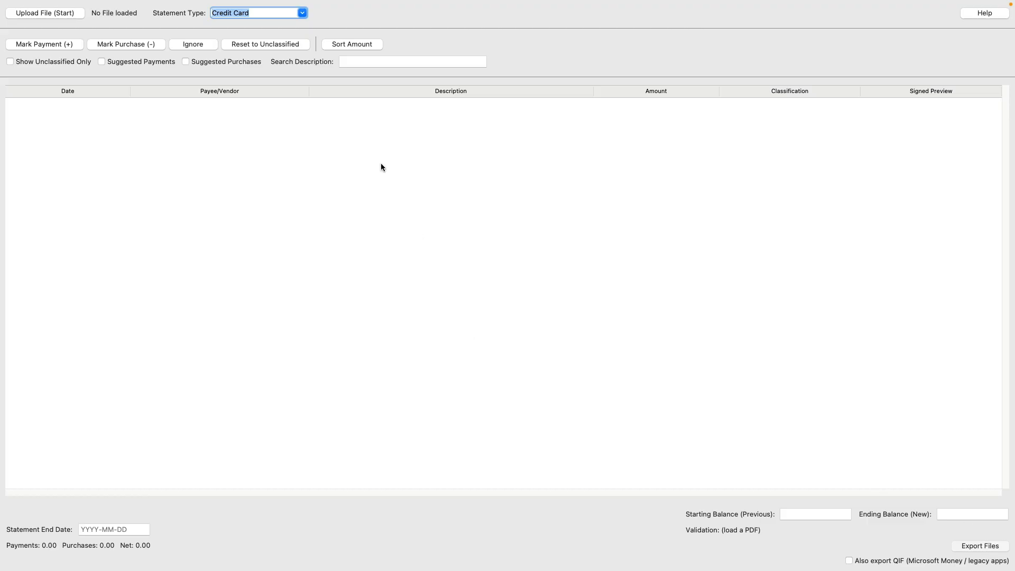
click(249, 13)
click(248, 13)
click(302, 13)
click(269, 22)
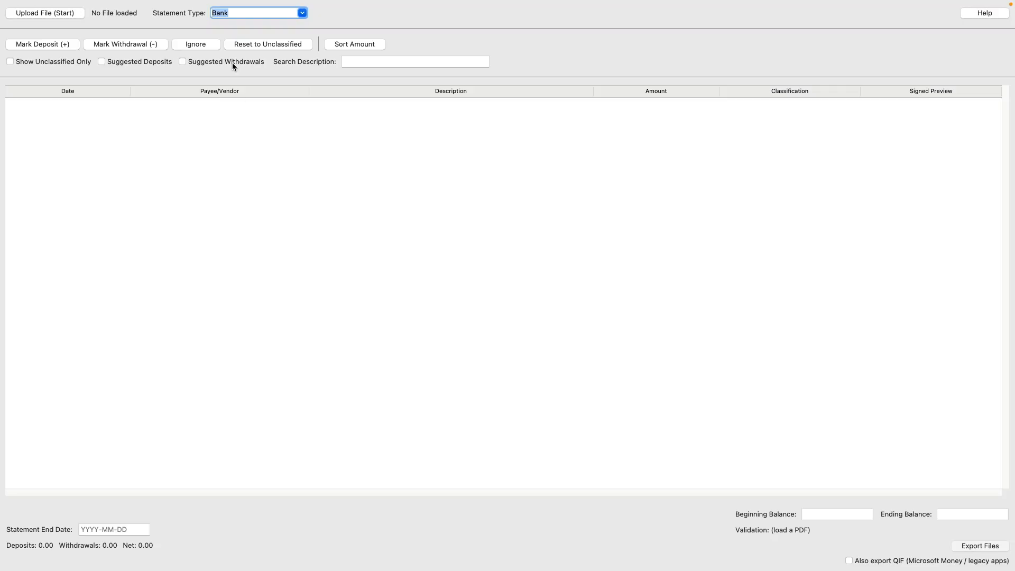
click(288, 7)
click(236, 32)
click(298, 12)
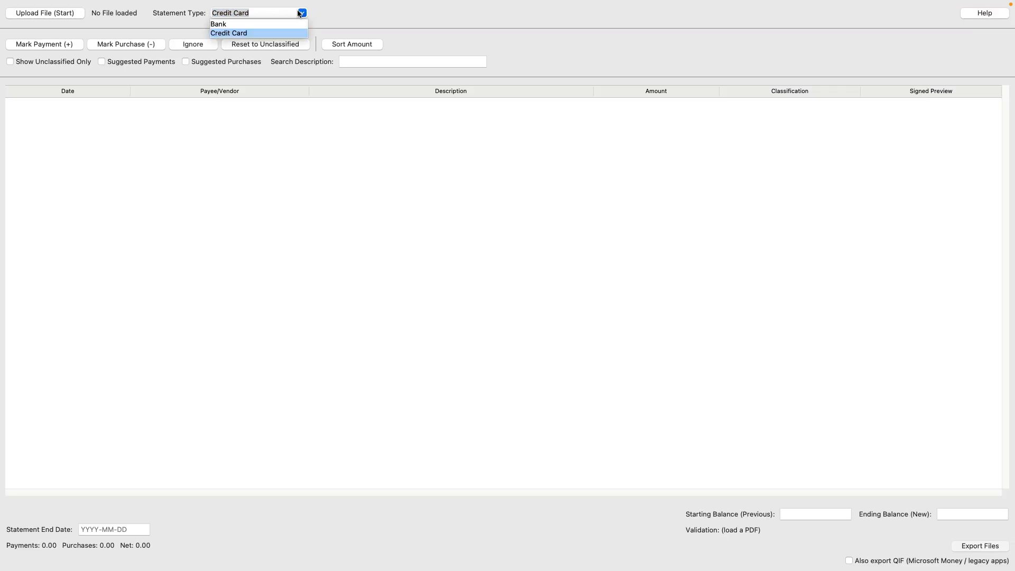
click(259, 24)
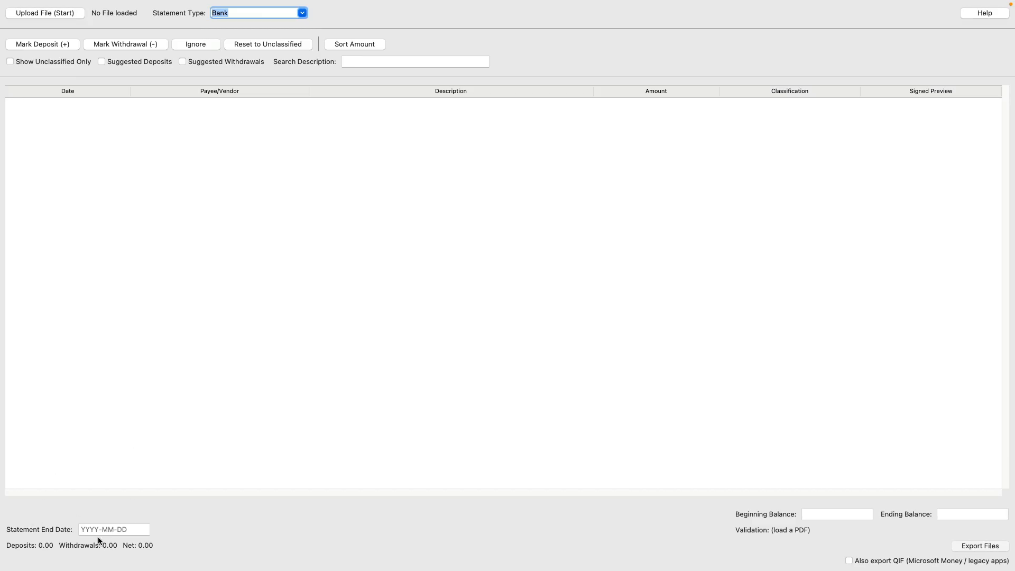
Load January 2026-BBT-Bank-Statement.pdf from the Templates folder and look over its transactions
click(84, 529)
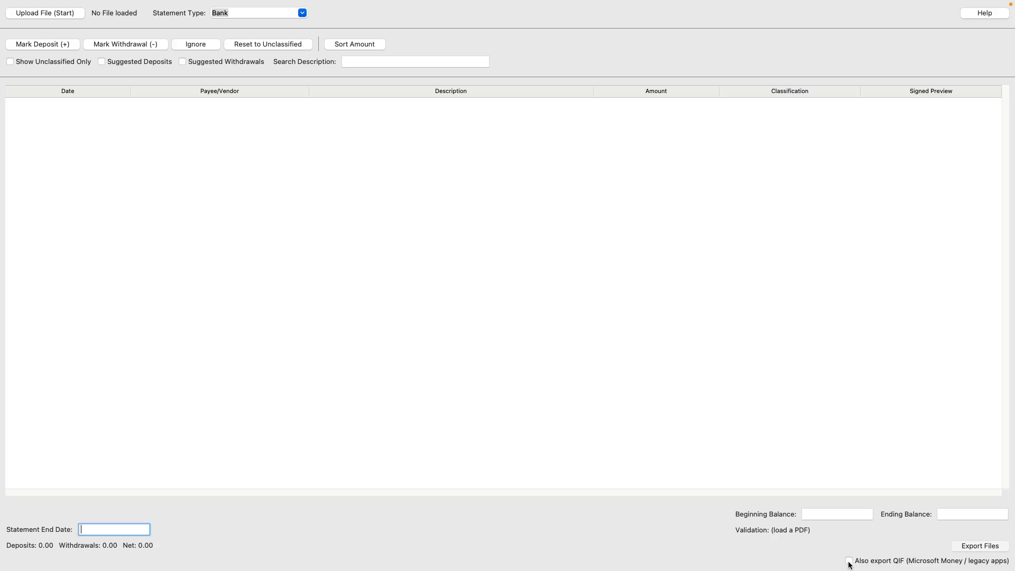
click(45, 12)
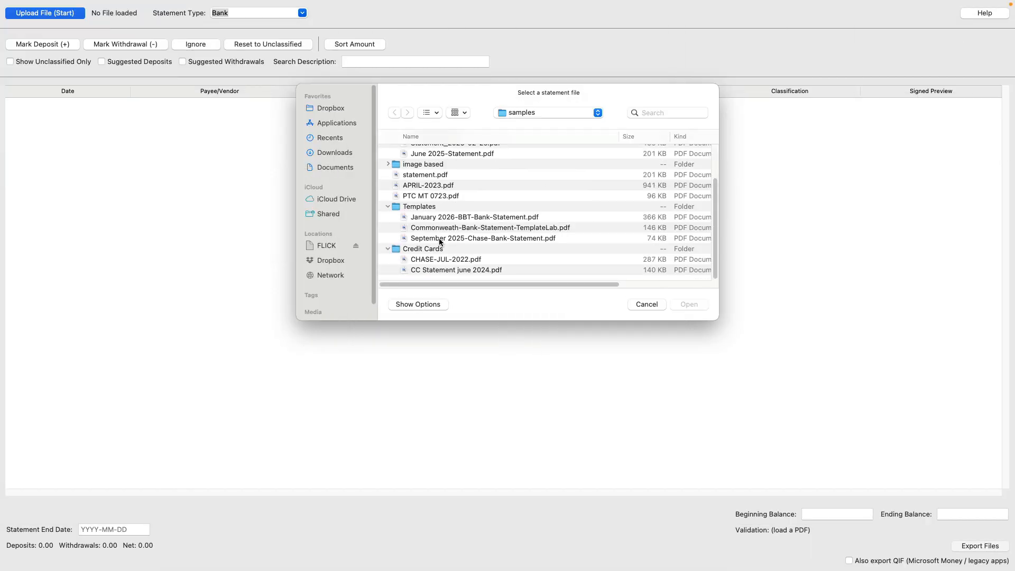
double_click(454, 218)
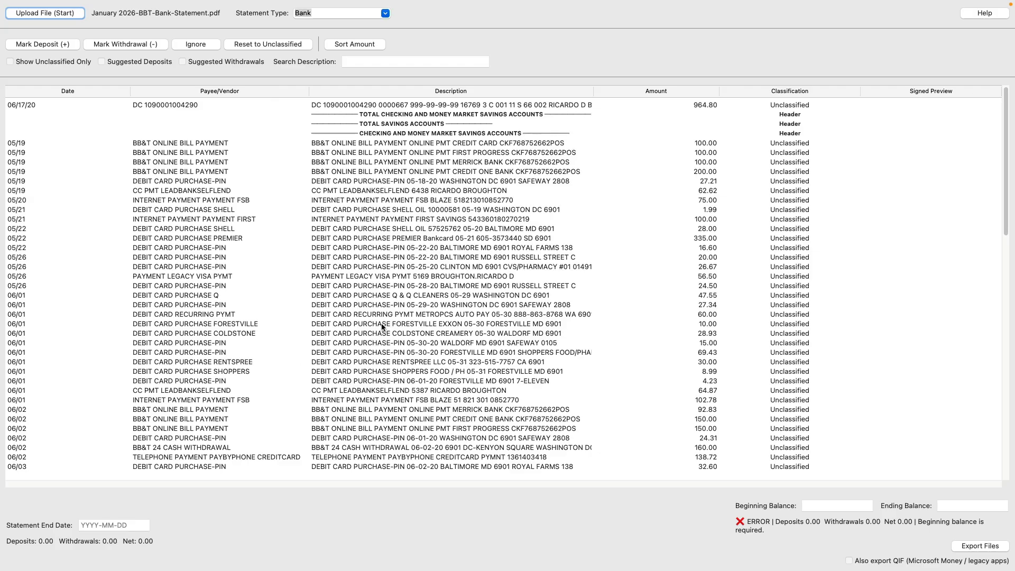
scroll(405, 291, down, 5)
scroll(406, 303, up, 5)
Open the first 05/19 transaction's payee and the third one's description for editing, then leave the cells
double_click(173, 143)
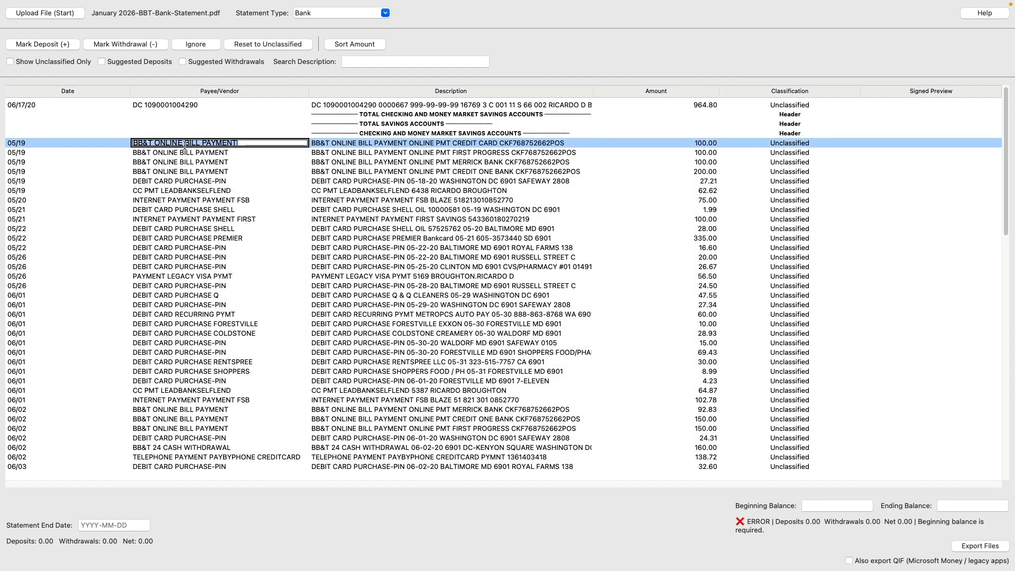
double_click(413, 162)
click(274, 198)
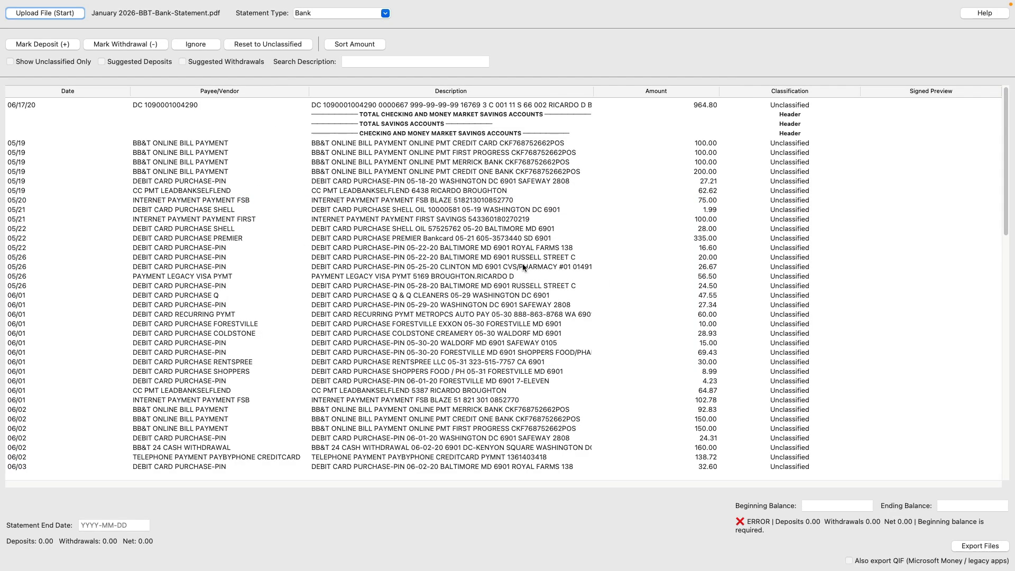
Examine the header rows for the checking, money market and savings account sections among the transactions
click(374, 118)
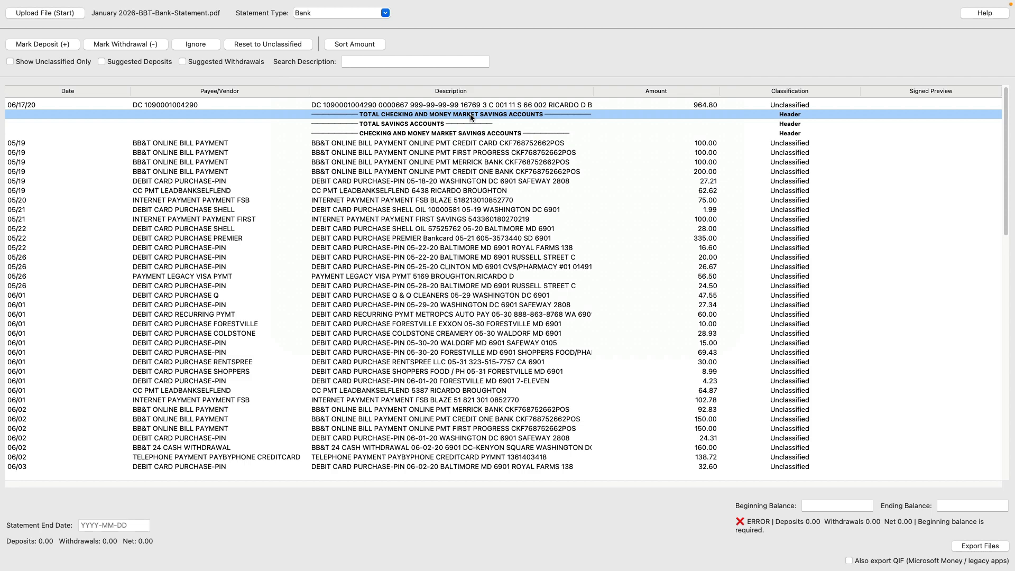
click(423, 125)
click(422, 135)
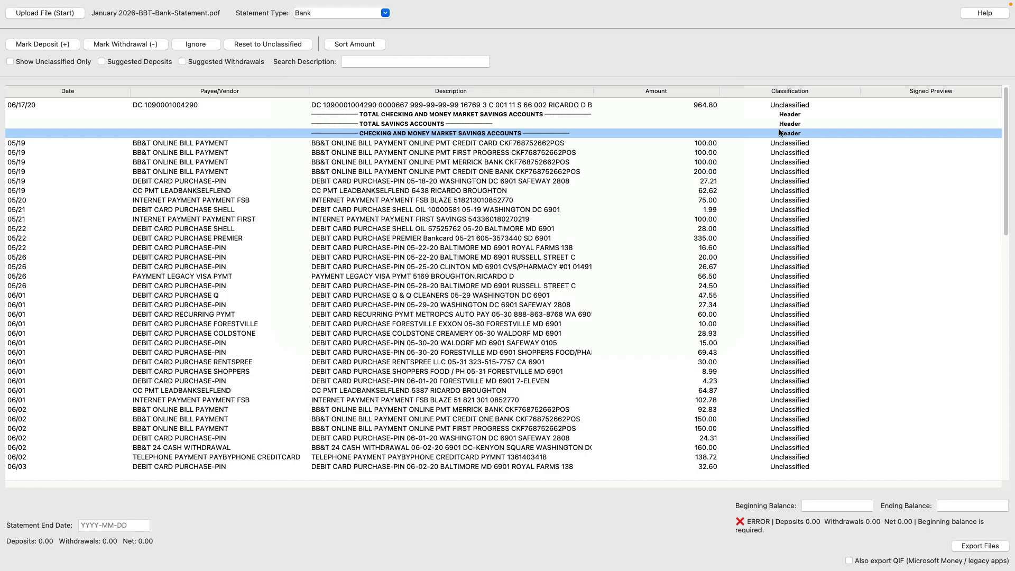
scroll(373, 281, down, 3)
scroll(370, 249, up, 3)
click(407, 115)
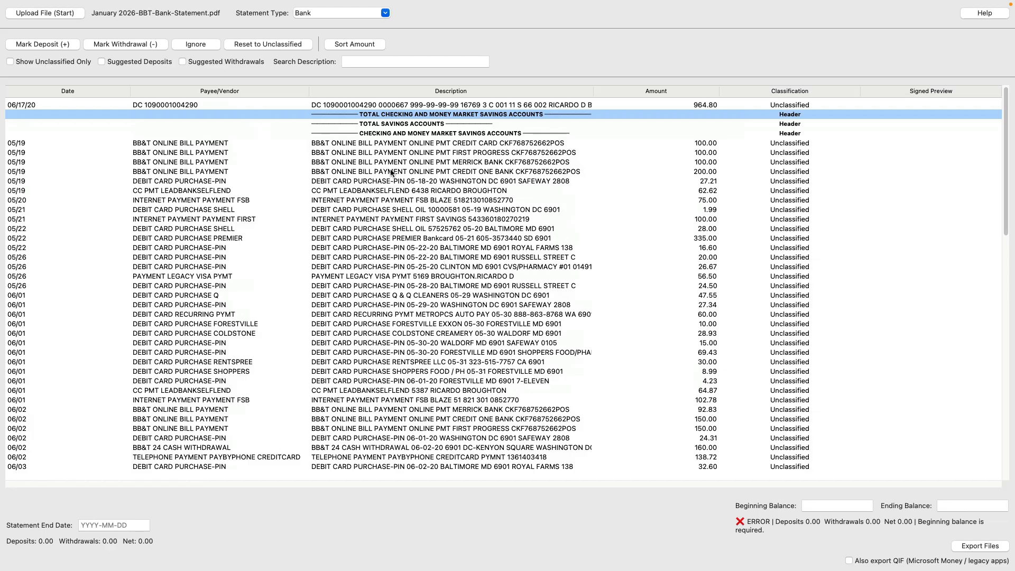
Load Statement.pdf from the For Video folder in place of the current statement
click(63, 14)
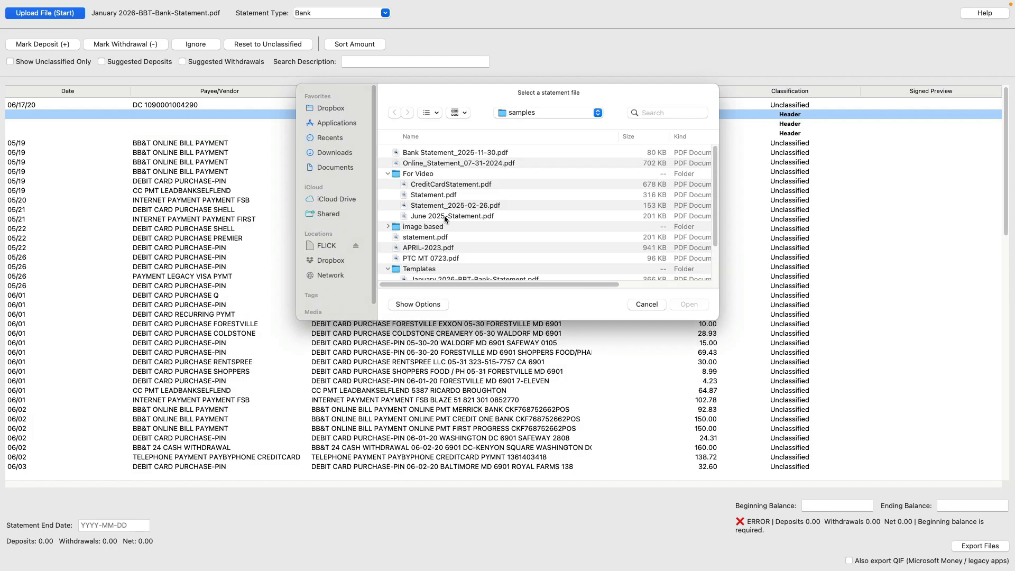
click(441, 195)
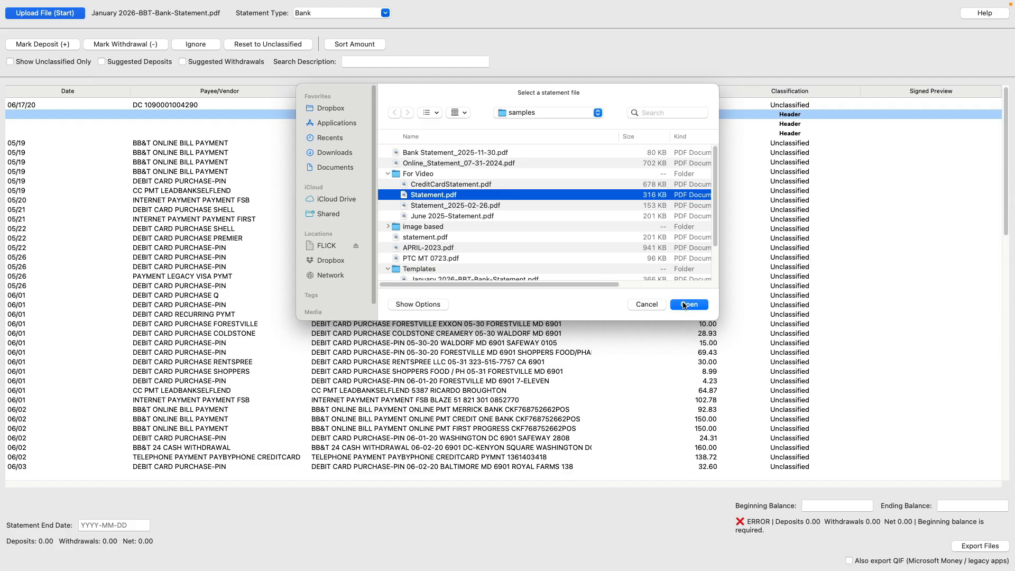
click(684, 305)
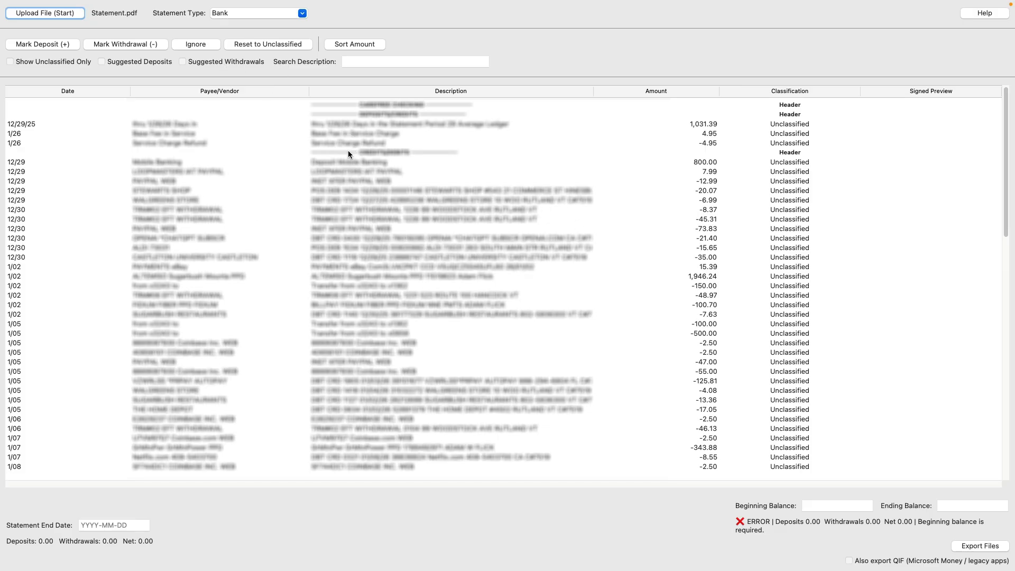
Filter to suggested withdrawals and mark the rows from the -4.95 service charge refund through the final -10.90 entry as withdrawals
click(220, 62)
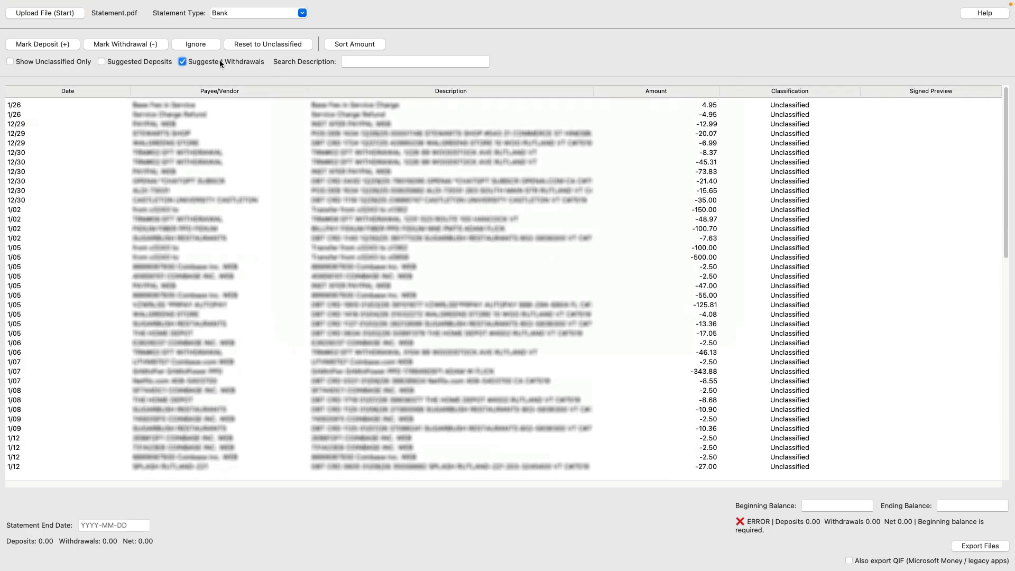
click(350, 117)
scroll(376, 320, down, 15)
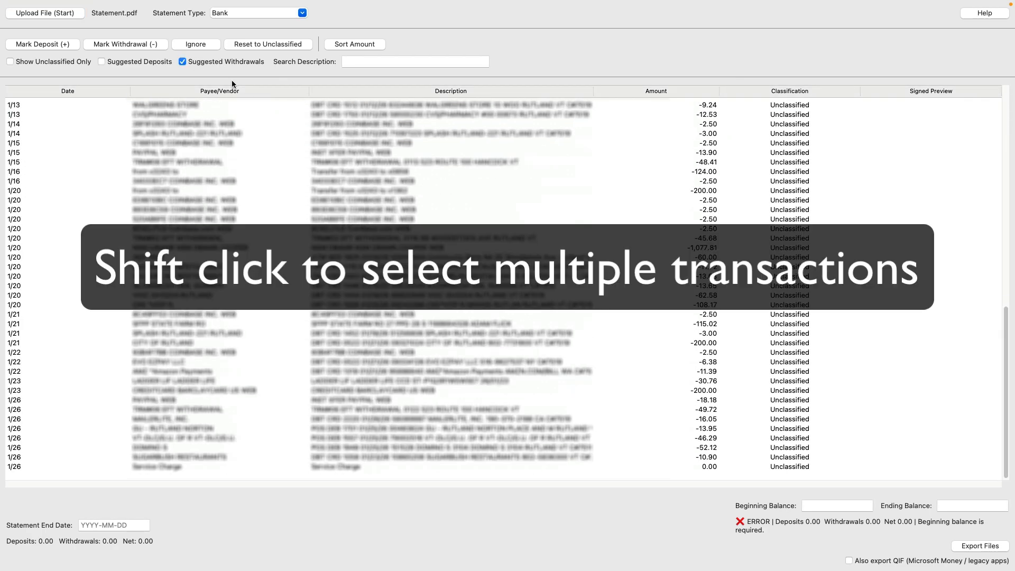
shift+click(357, 456)
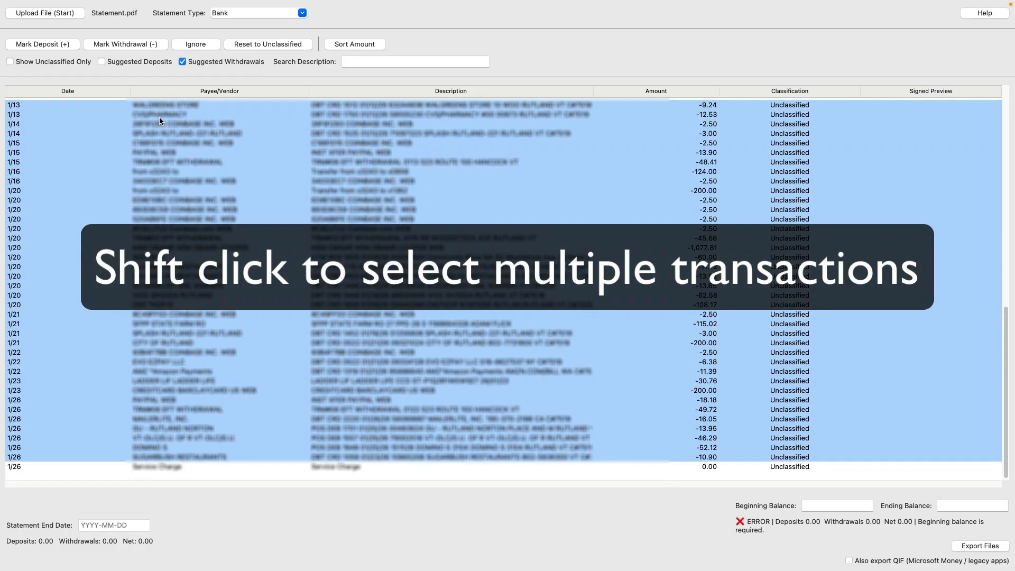
click(135, 44)
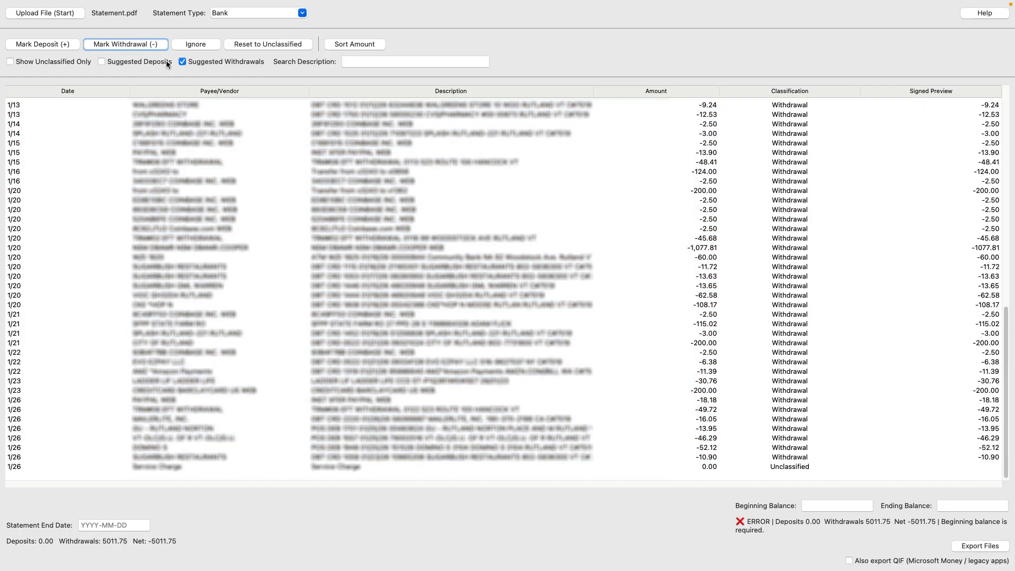
Filter to suggested deposits, mark all the listed transactions as deposits, and clear the filter
click(164, 61)
click(323, 154)
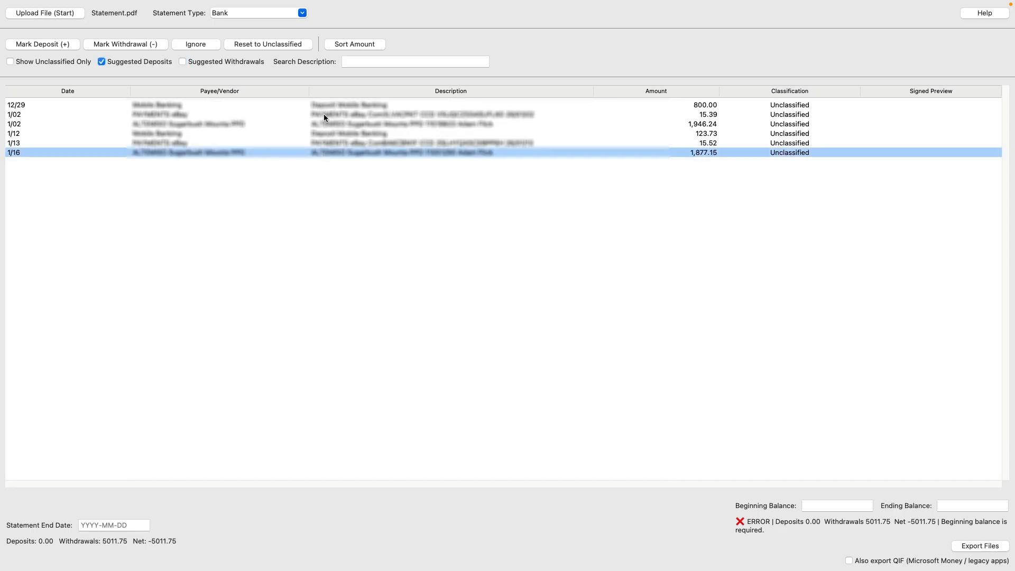
shift+click(326, 106)
click(65, 44)
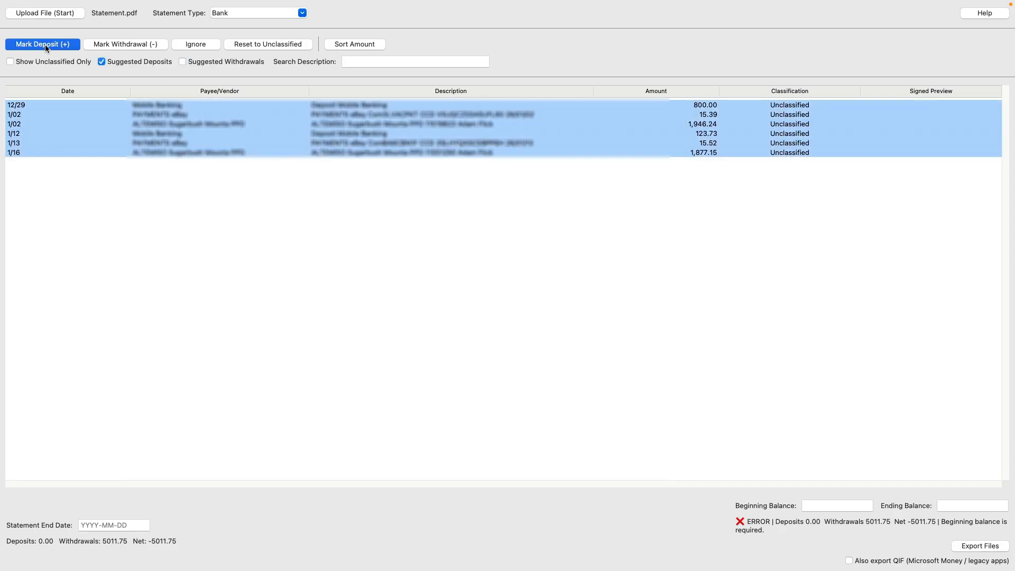
click(102, 61)
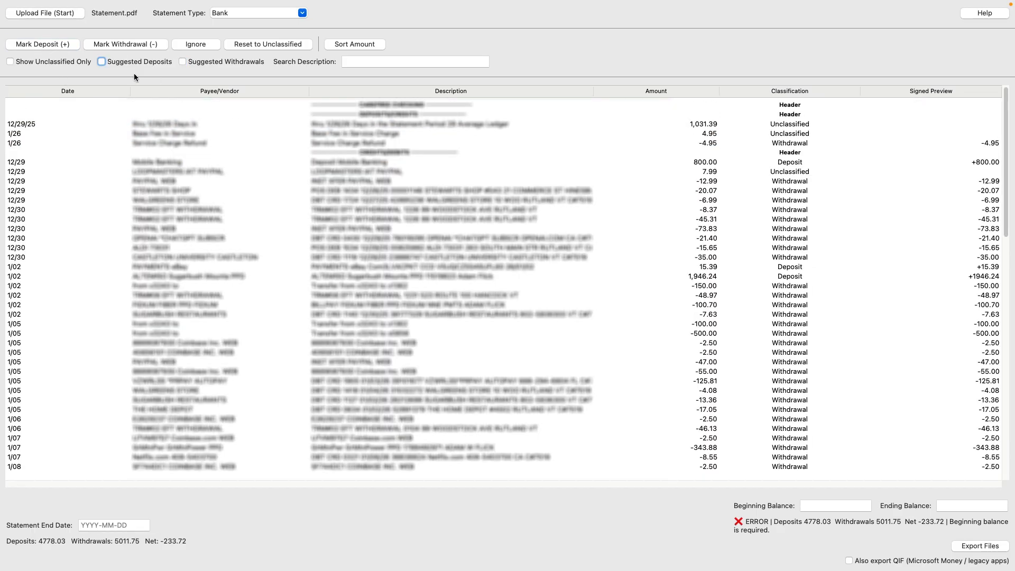
Show only unclassified transactions and mark the 1/23 transfer of 200.00 and 1/26 transfer of 100.00 as deposits
click(55, 61)
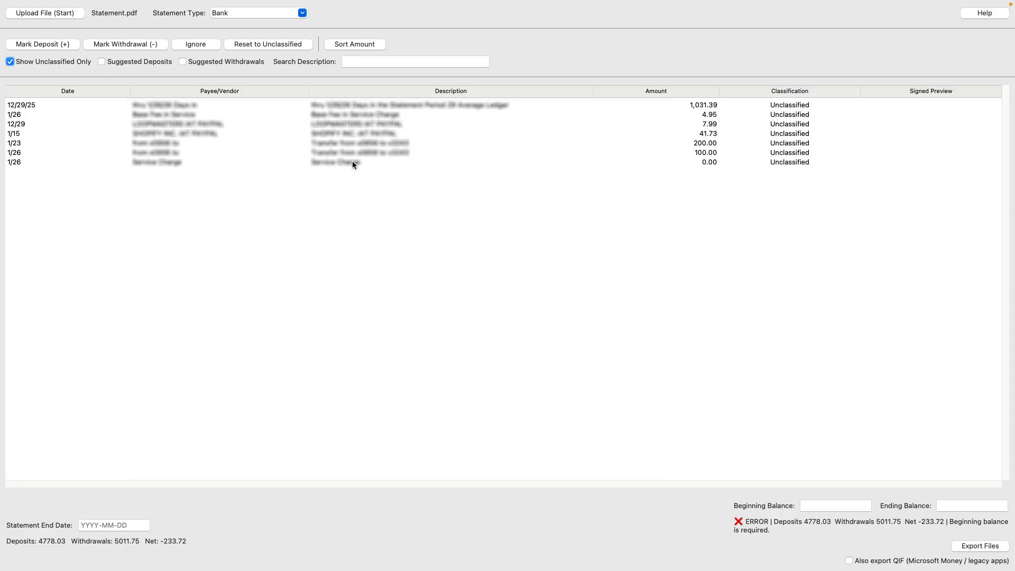
click(324, 153)
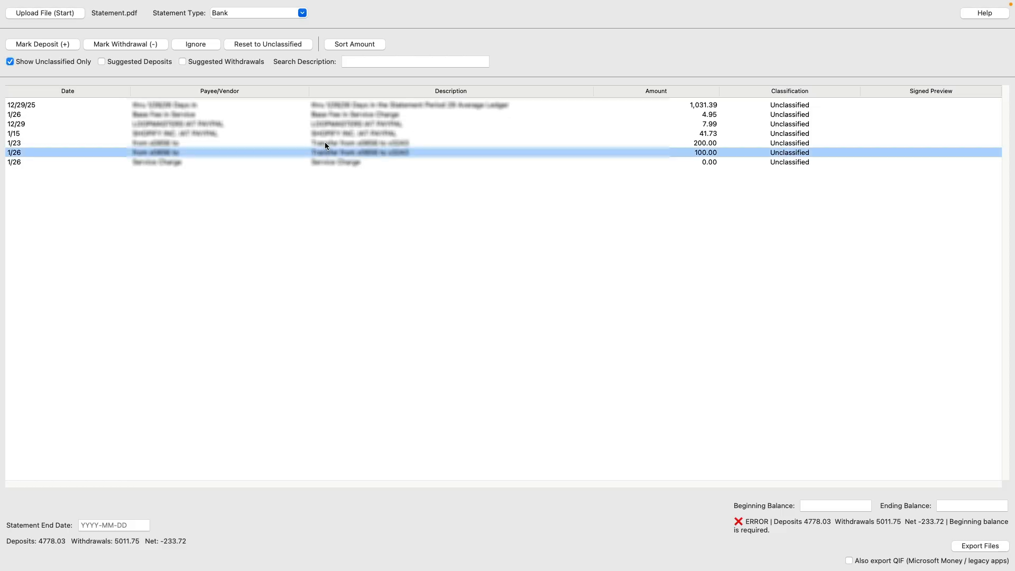
shift+click(325, 143)
click(56, 45)
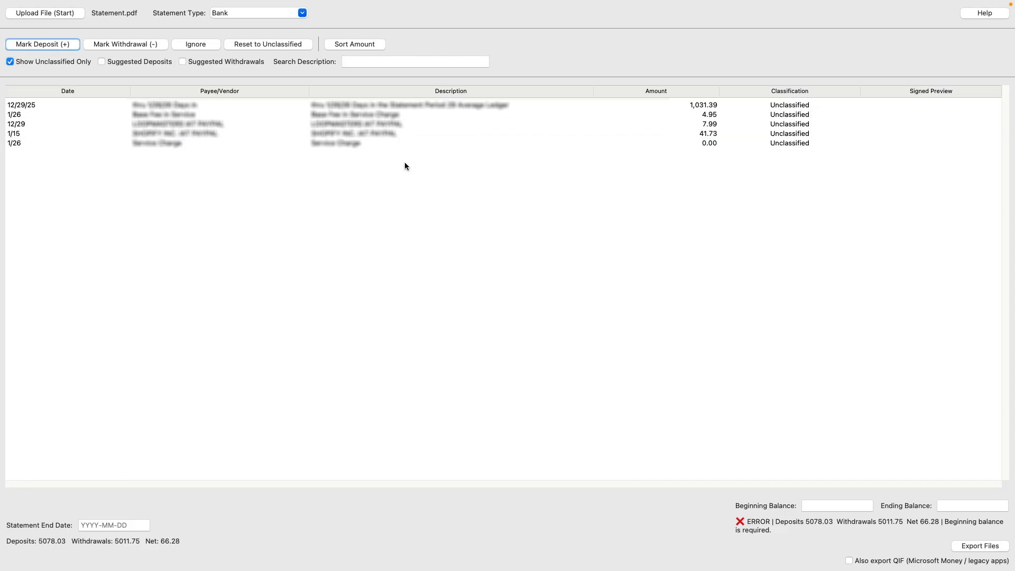
Mark the 7.99 and 41.73 PayPal transactions as withdrawals and the 4.95 base fee as a deposit
click(339, 134)
shift+click(338, 124)
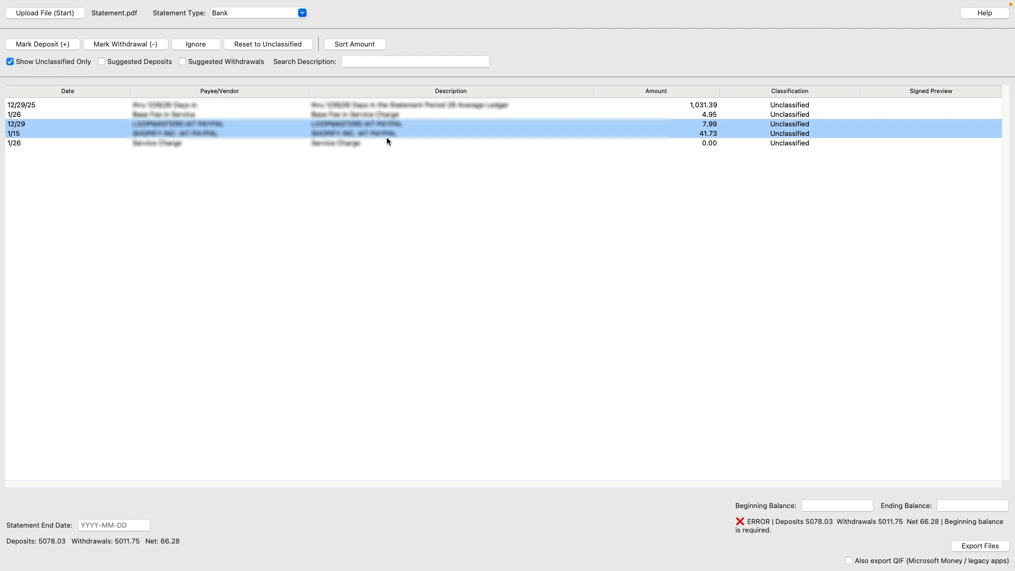
click(118, 45)
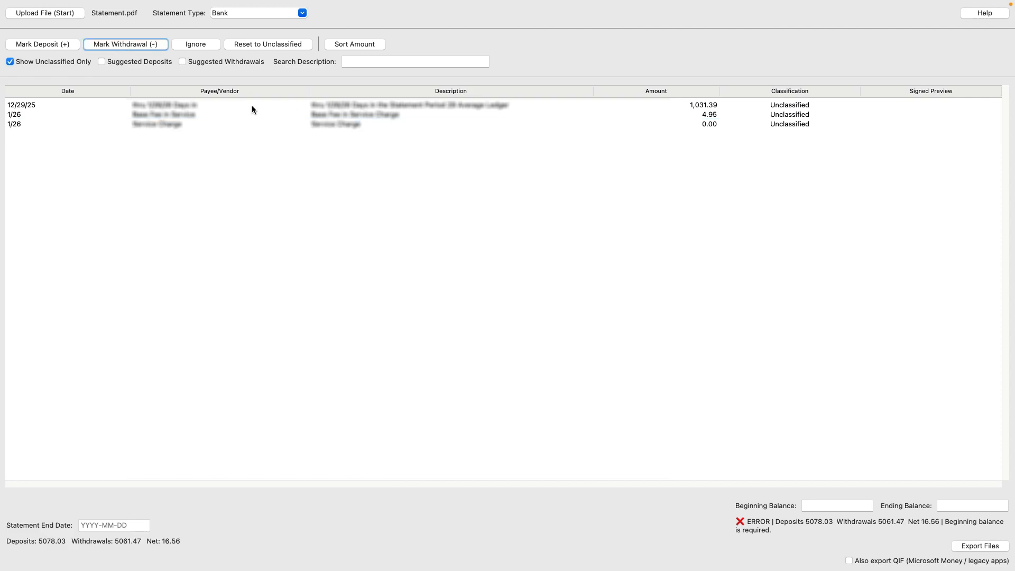
click(359, 115)
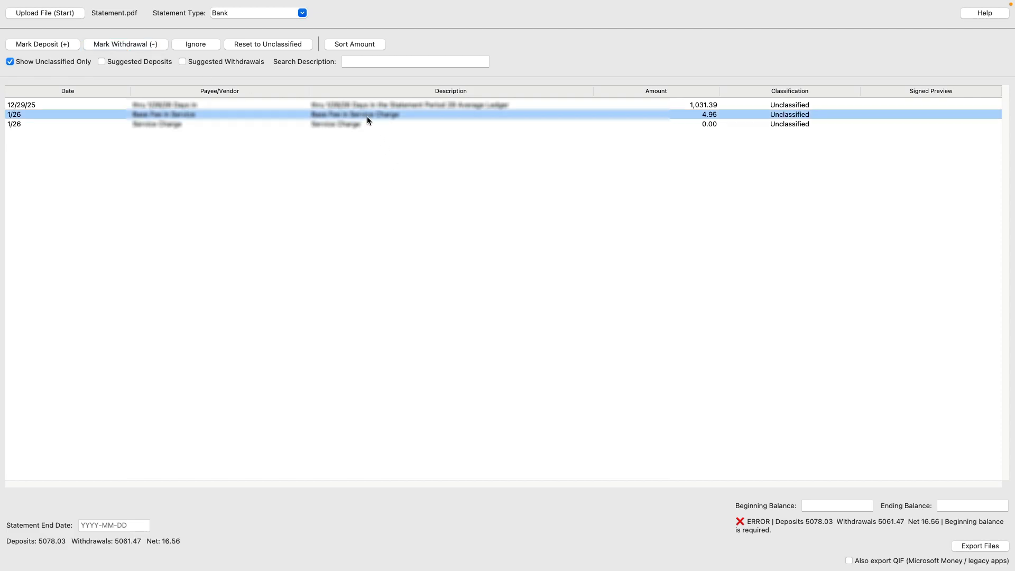
click(51, 43)
Ignore the 12/29/25 row of 1,031.39 and the 0.00 service charge, and show all transactions again
click(328, 105)
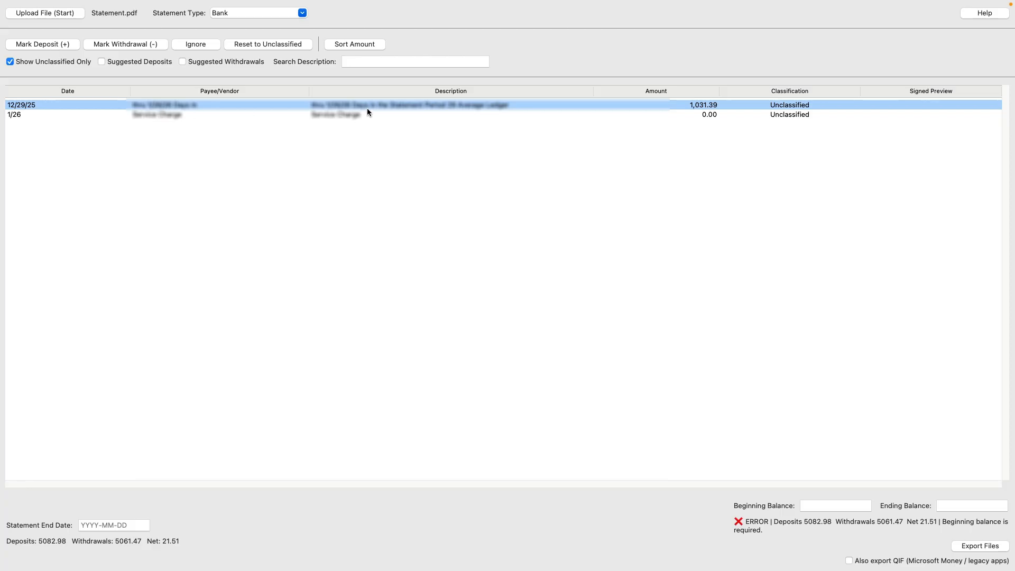
click(194, 44)
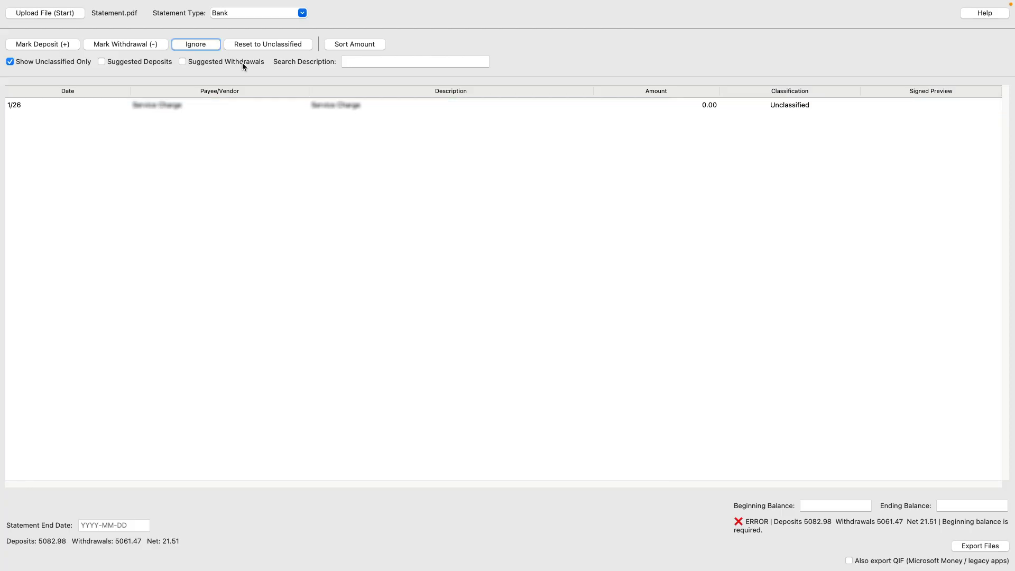
click(324, 105)
click(189, 46)
click(19, 60)
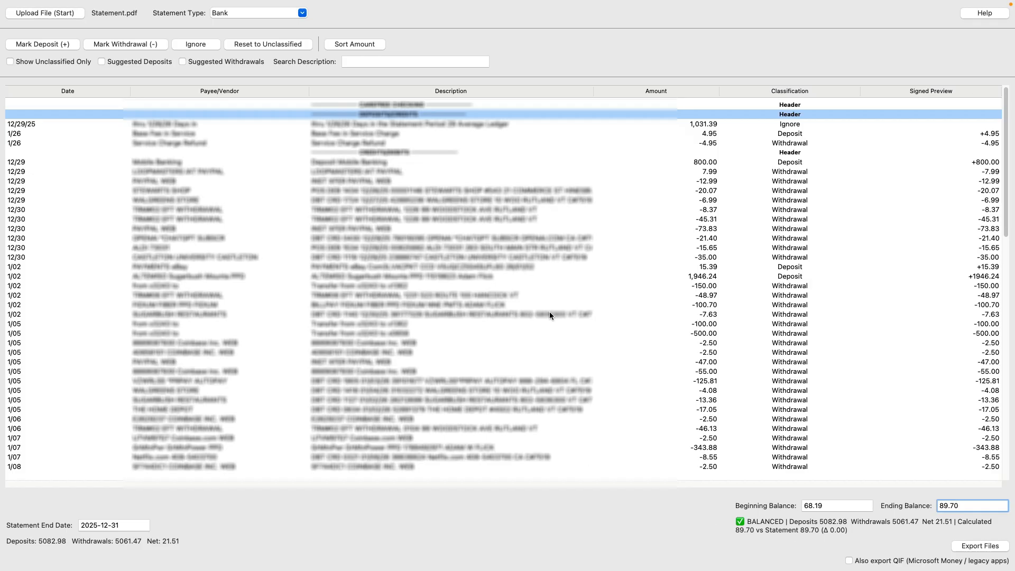
Remove the cents from the ending balance and restore it to 89.70
key(BackSpace)
key(BackSpace)
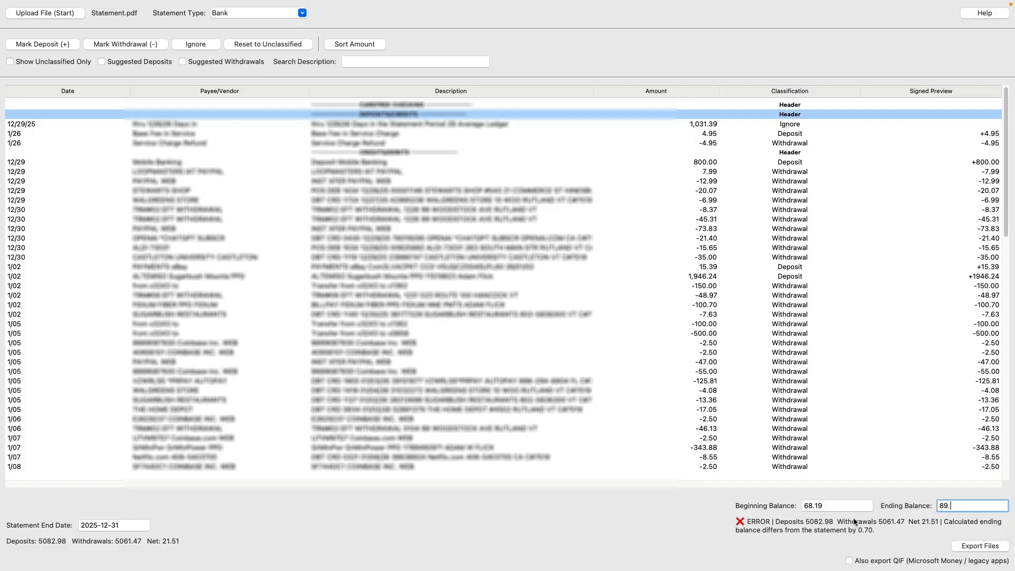
text(70)
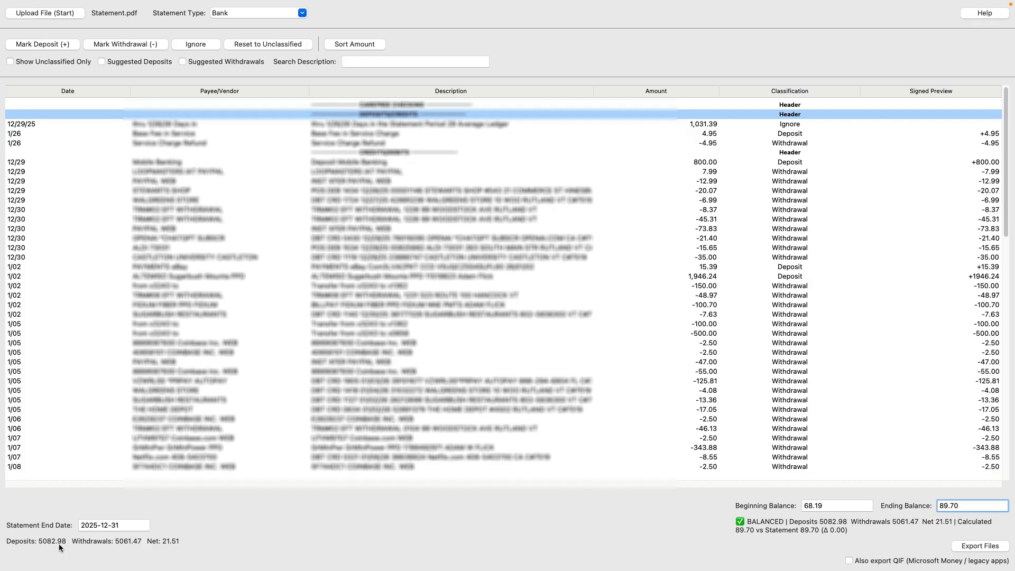
Export the statement into the QBO Exports folder with the additional QIF file included, and dismiss the export summary
click(848, 560)
click(967, 546)
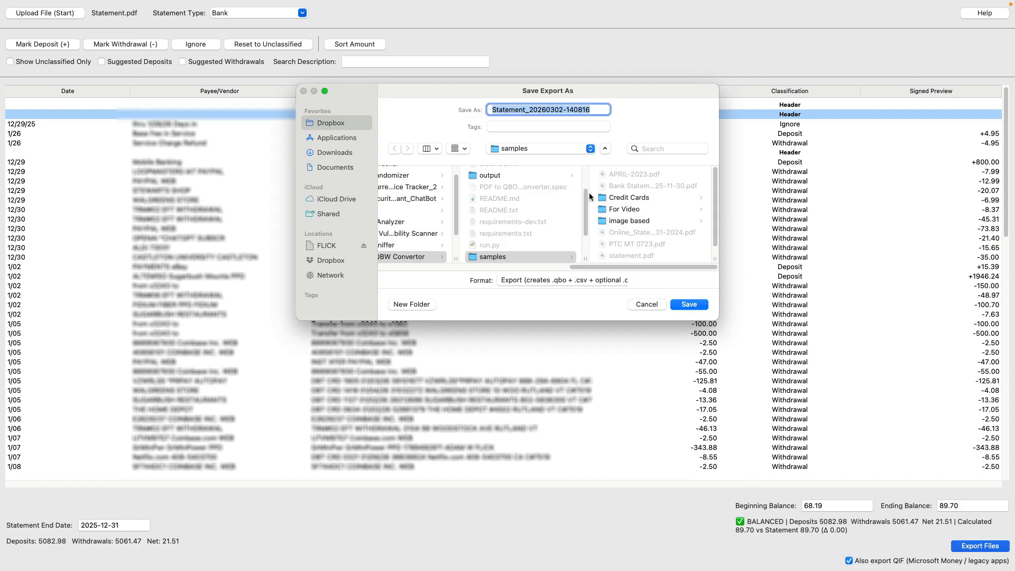
click(530, 148)
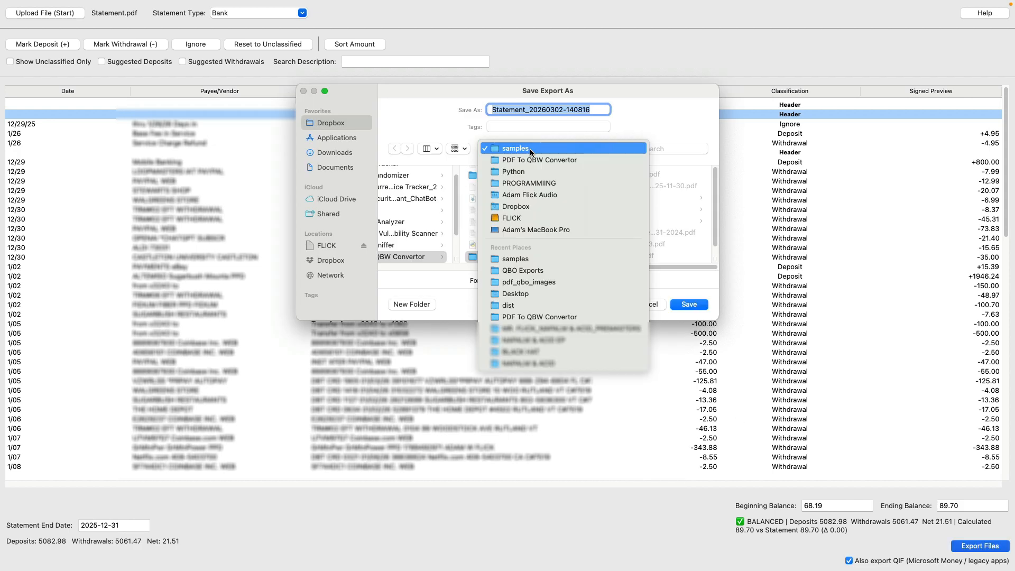
click(529, 271)
click(684, 303)
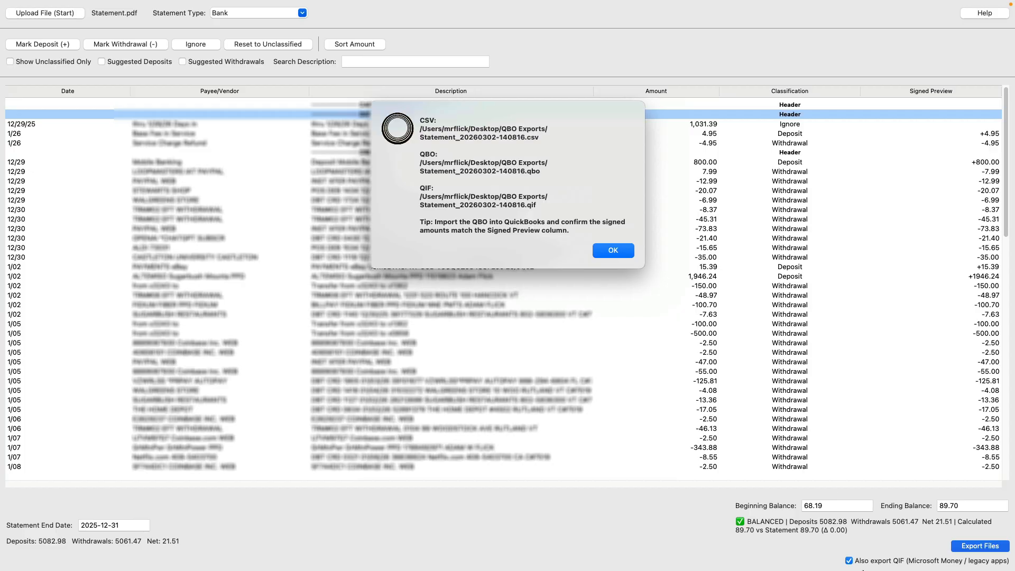
click(610, 254)
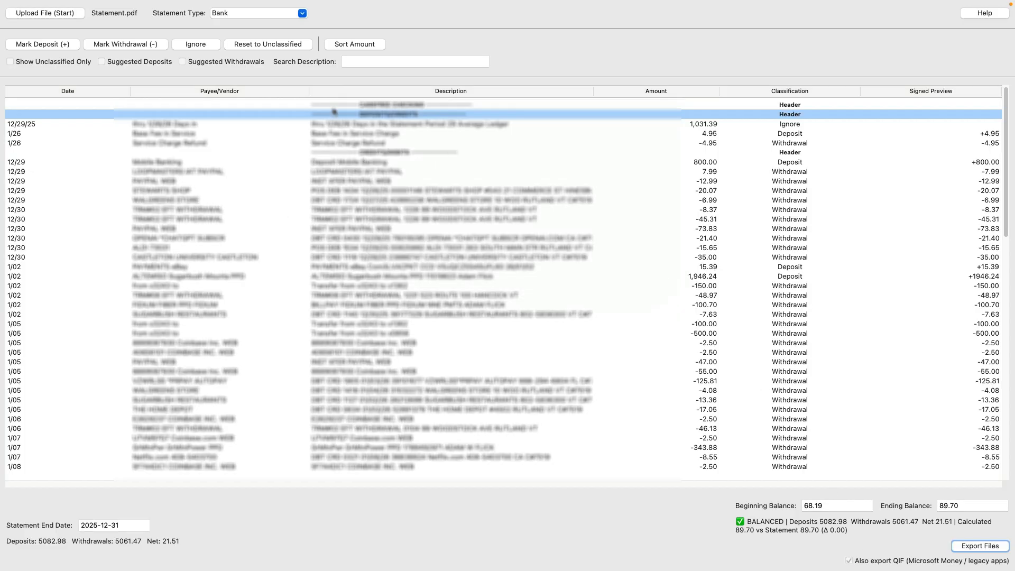
Sort the transactions by amount and restore their order, and search the descriptions for "fee" before clearing the search
click(351, 43)
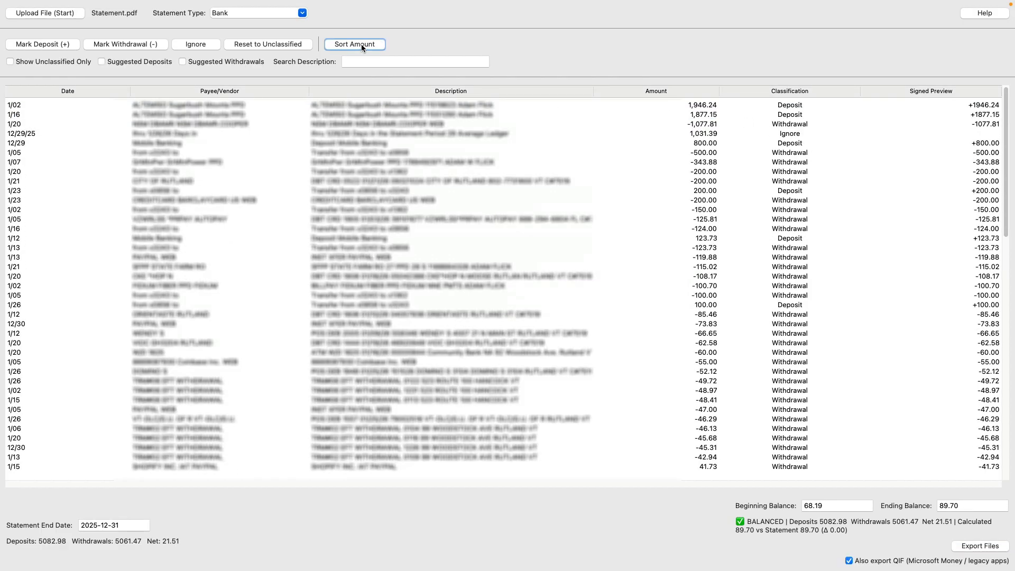
click(359, 45)
click(370, 63)
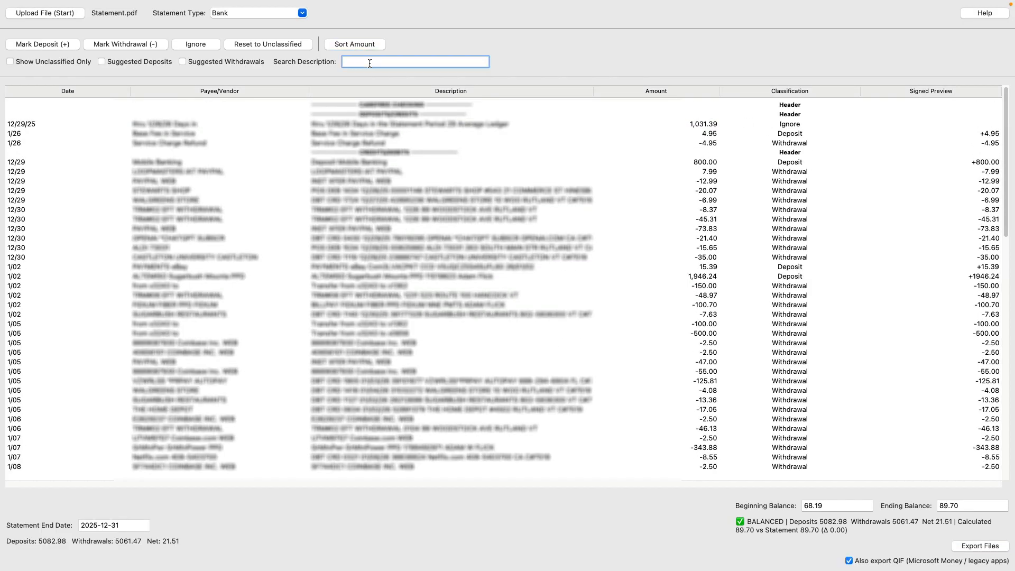
text(fee)
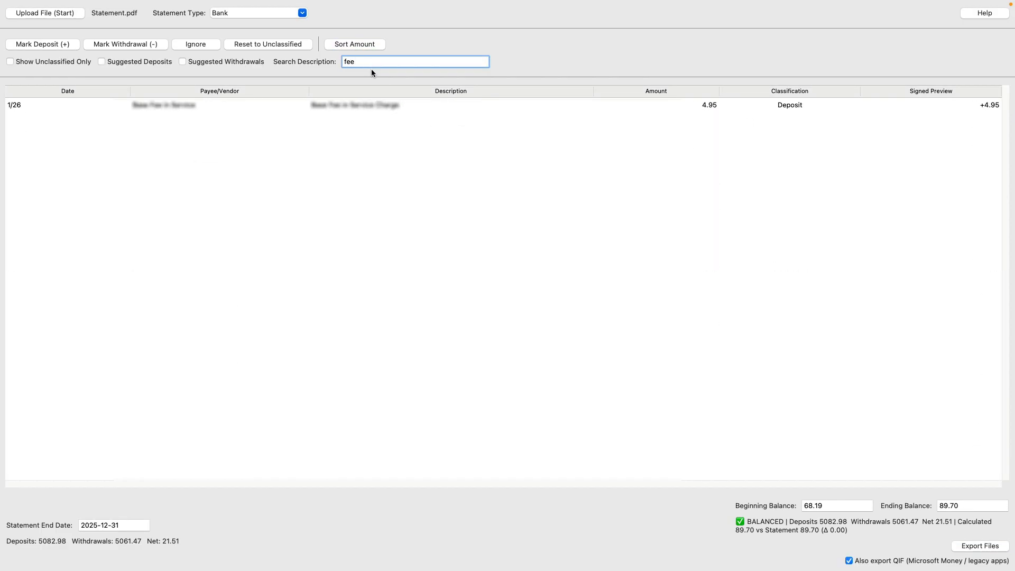
key(BackSpace)
key(BackSpace)
key(BackSpace)
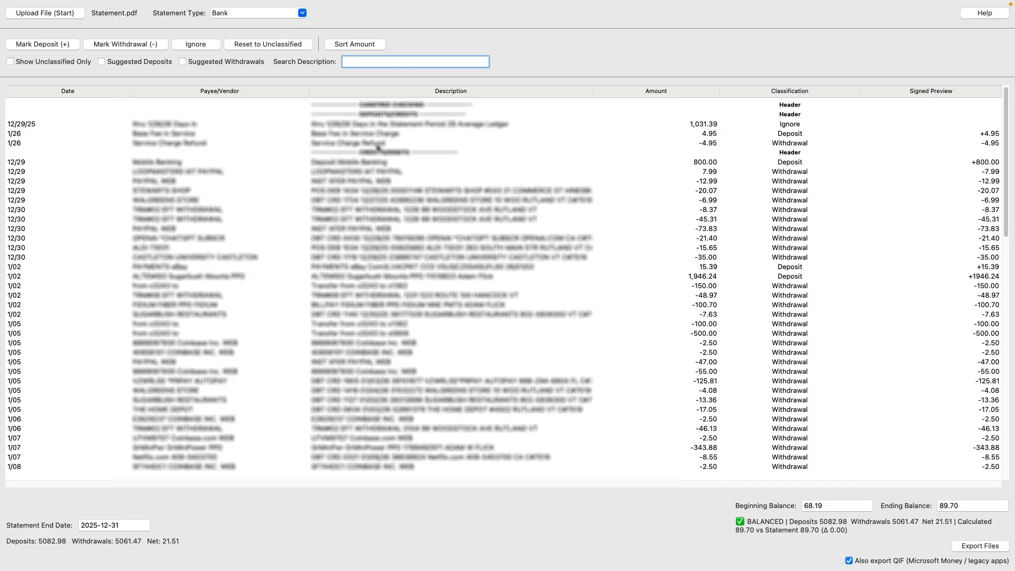
Examine the classifications and signed previews throughout the transaction list, including the ignored rows
scroll(378, 278, down, 1)
scroll(379, 278, down, 8)
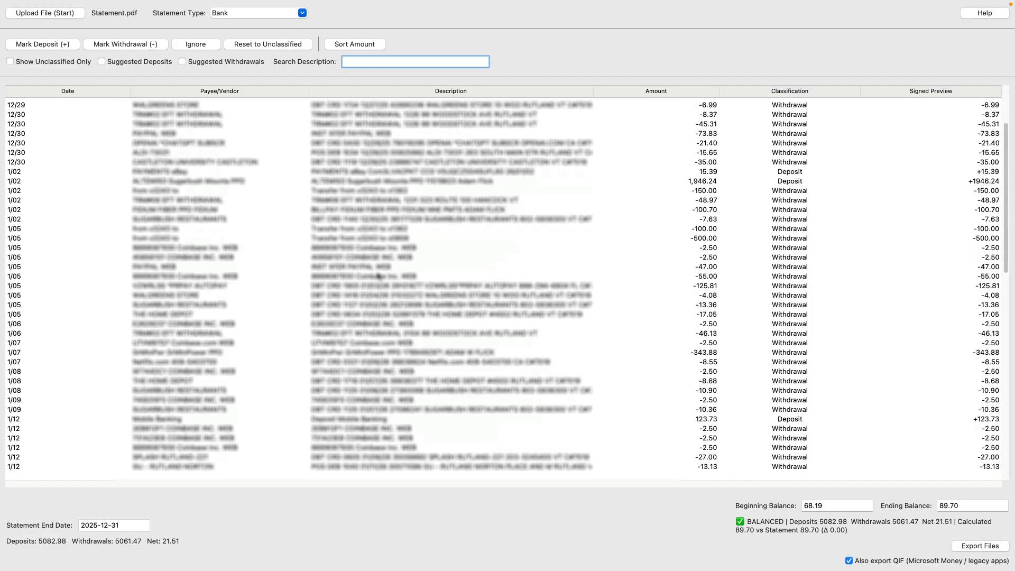
scroll(378, 276, up, 9)
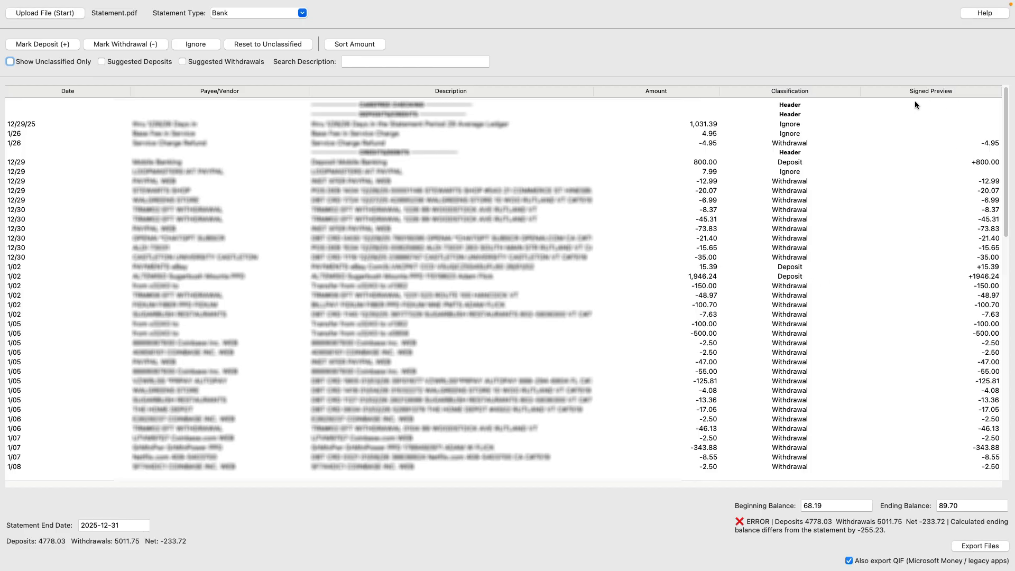
scroll(988, 222, down, 5)
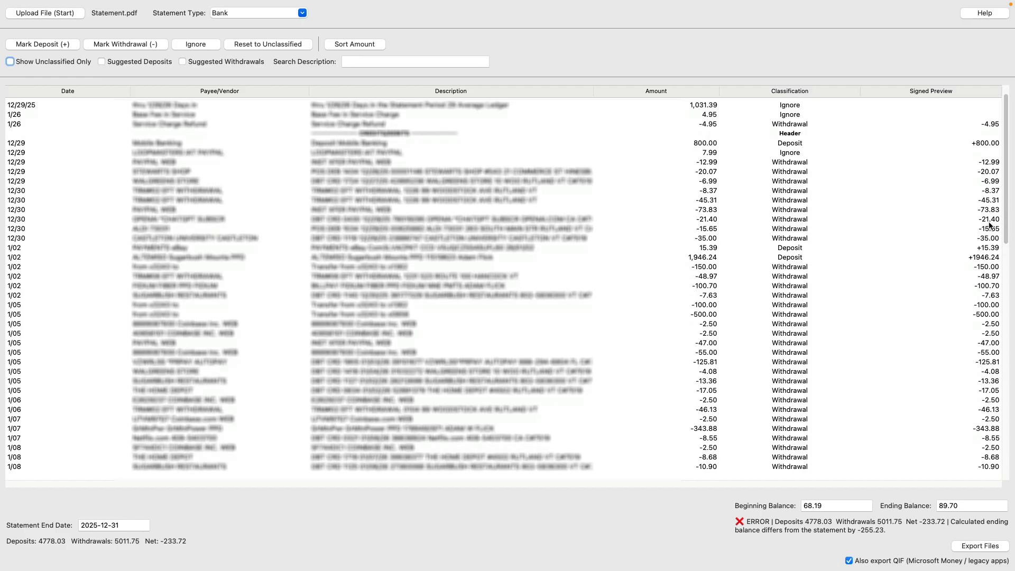
scroll(988, 222, down, 13)
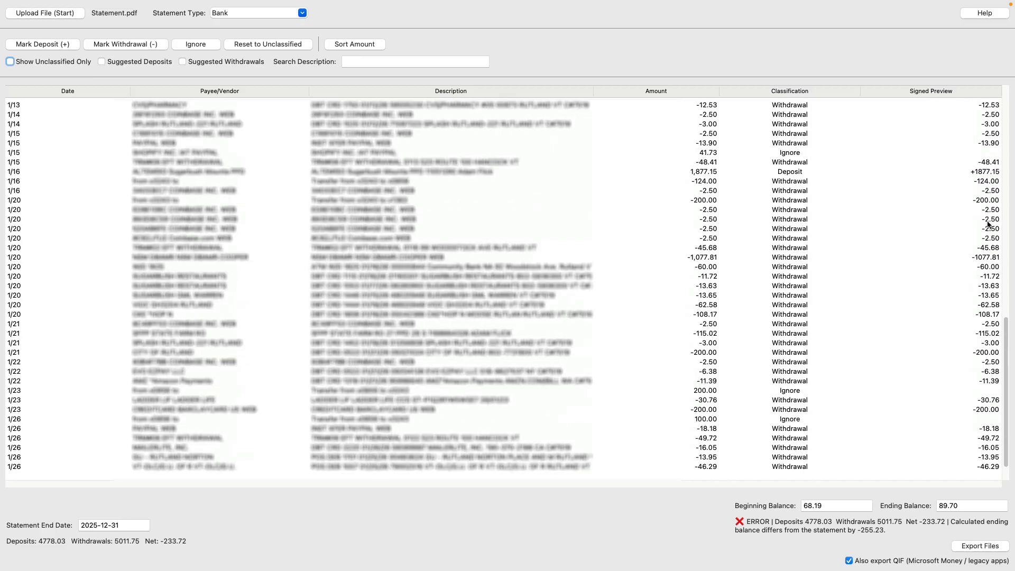
click(982, 153)
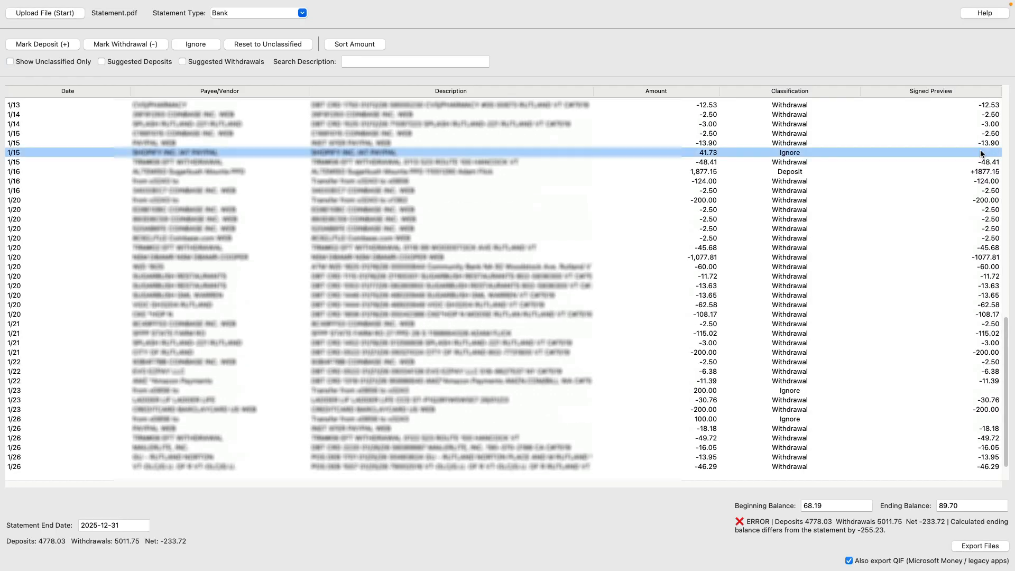
scroll(978, 238, down, 2)
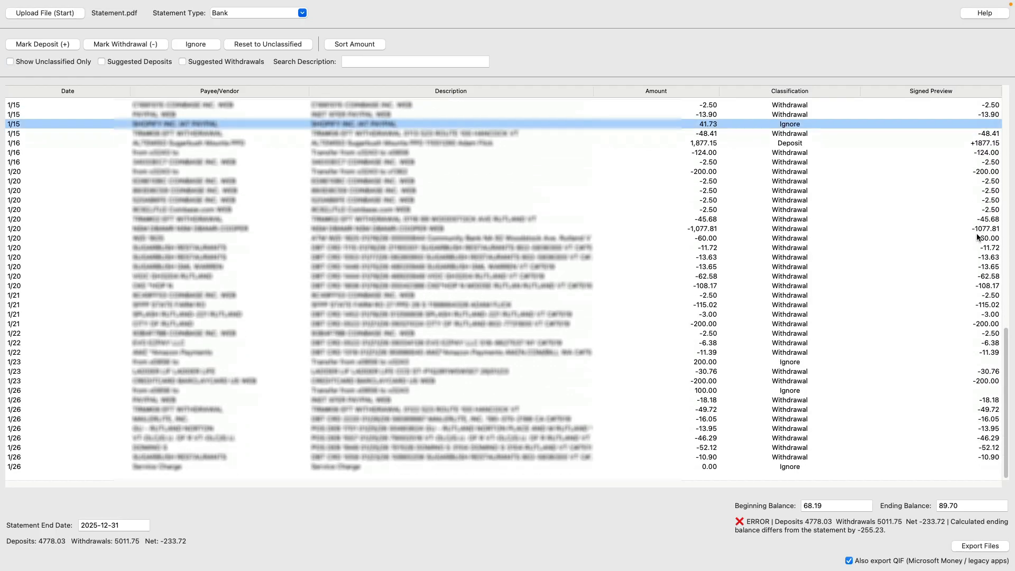
scroll(581, 349, up, 1)
scroll(580, 349, up, 13)
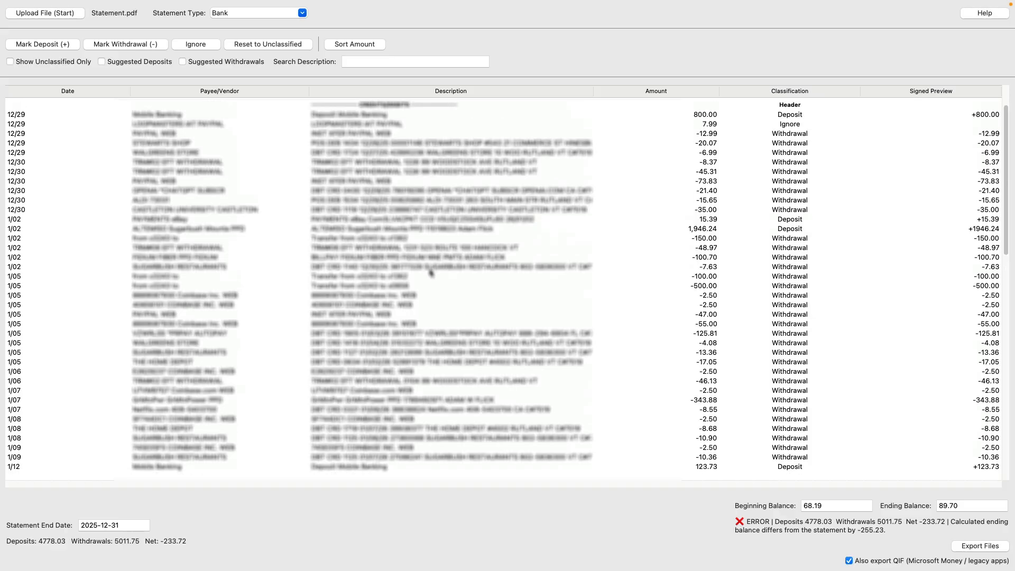
scroll(433, 275, down, 15)
scroll(340, 469, up, 15)
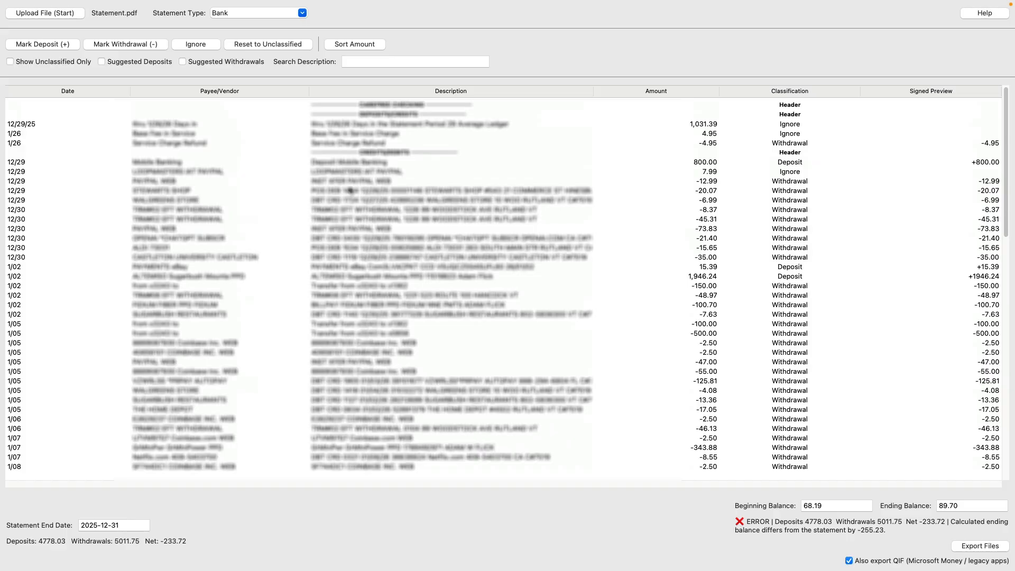
click(352, 191)
scroll(351, 205, down, 15)
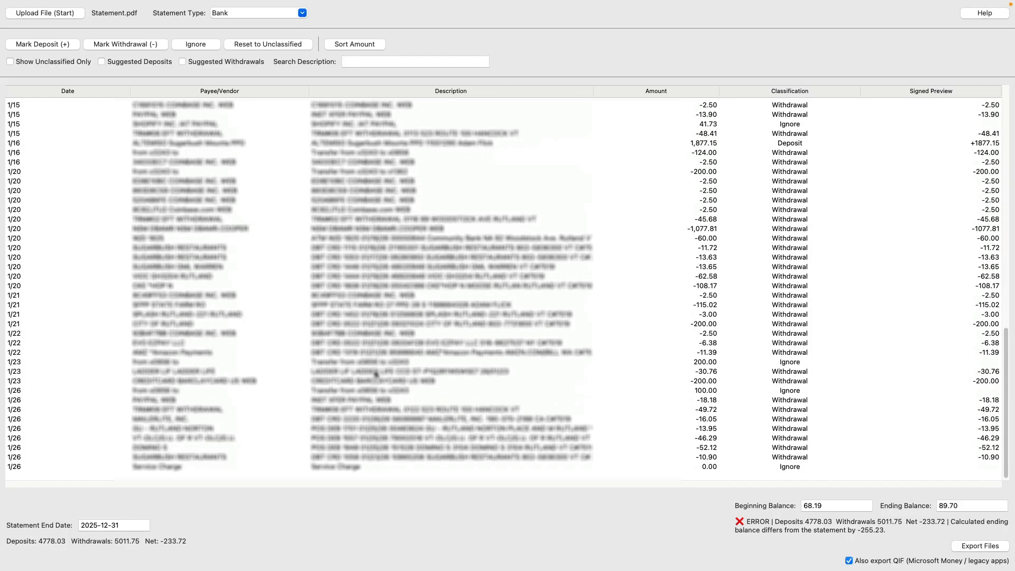
Extend the transaction selection through the final 1/26 Service Charge row and mark the whole range as Ignore
shift+click(335, 467)
click(196, 44)
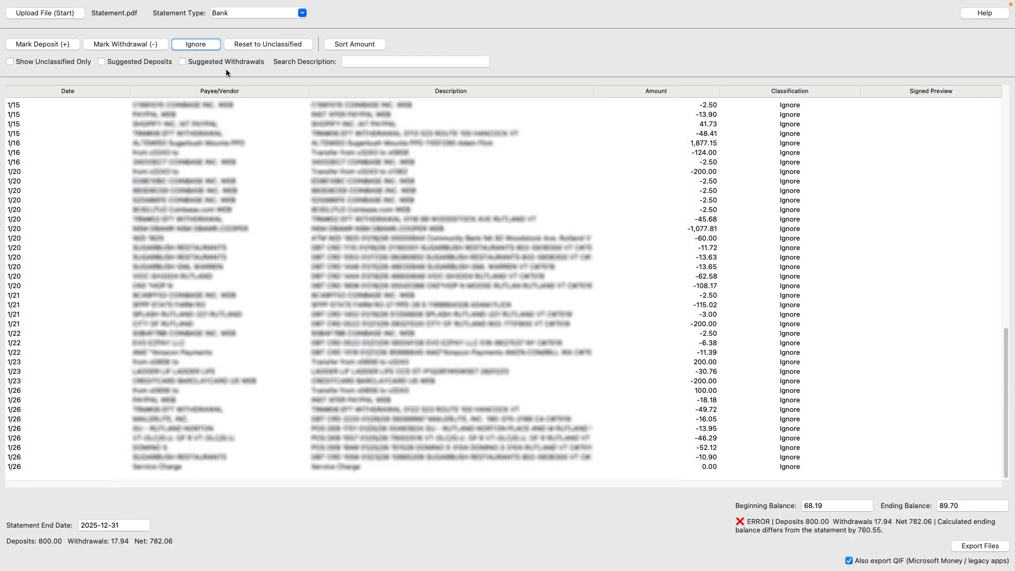
scroll(534, 264, up, 6)
scroll(871, 386, up, 6)
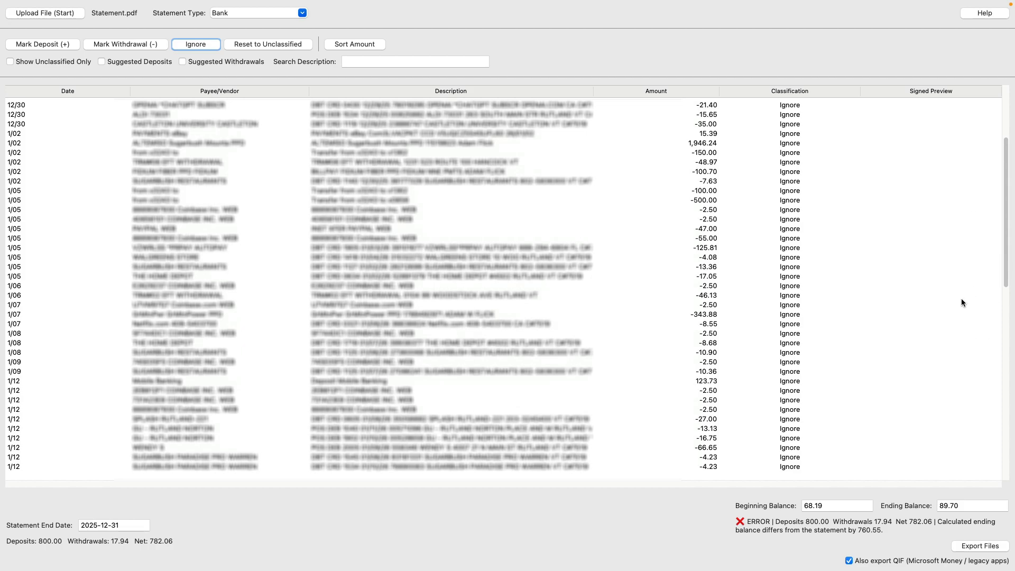
scroll(962, 303, up, 3)
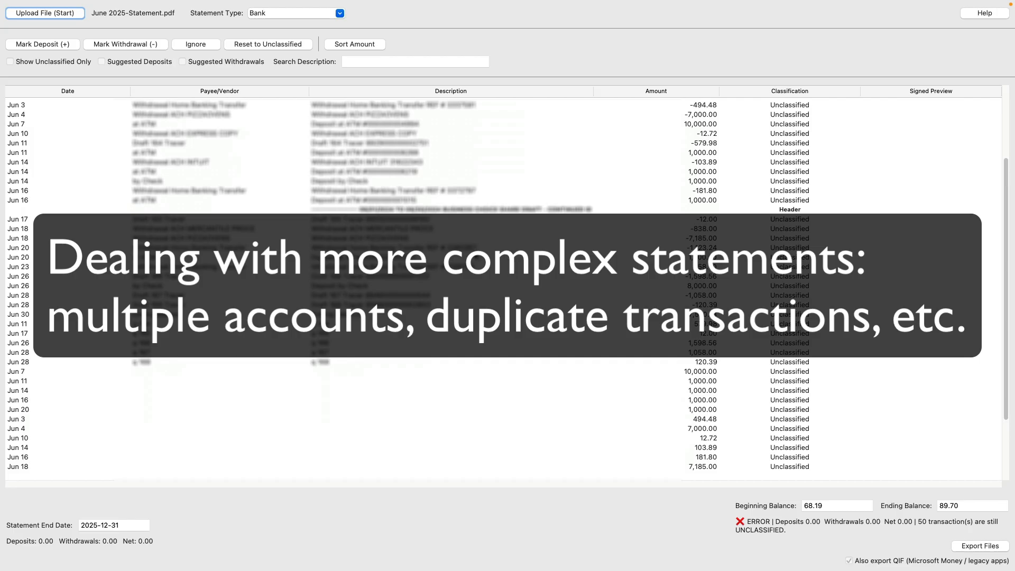
Mark the line of credit section at the end of the June 2025 statement, including its balance rows, as Ignore
scroll(489, 299, down, 3)
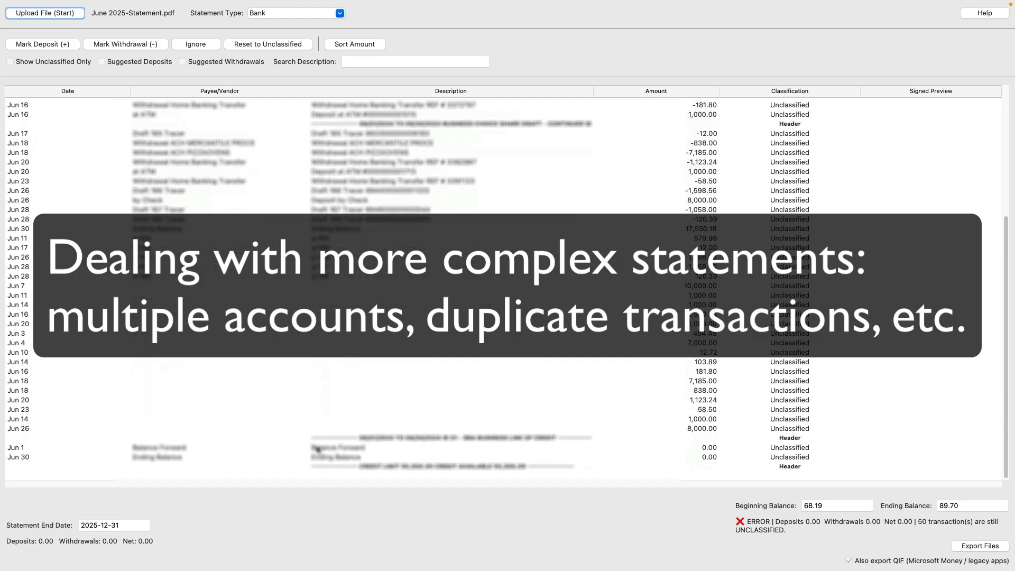
click(463, 439)
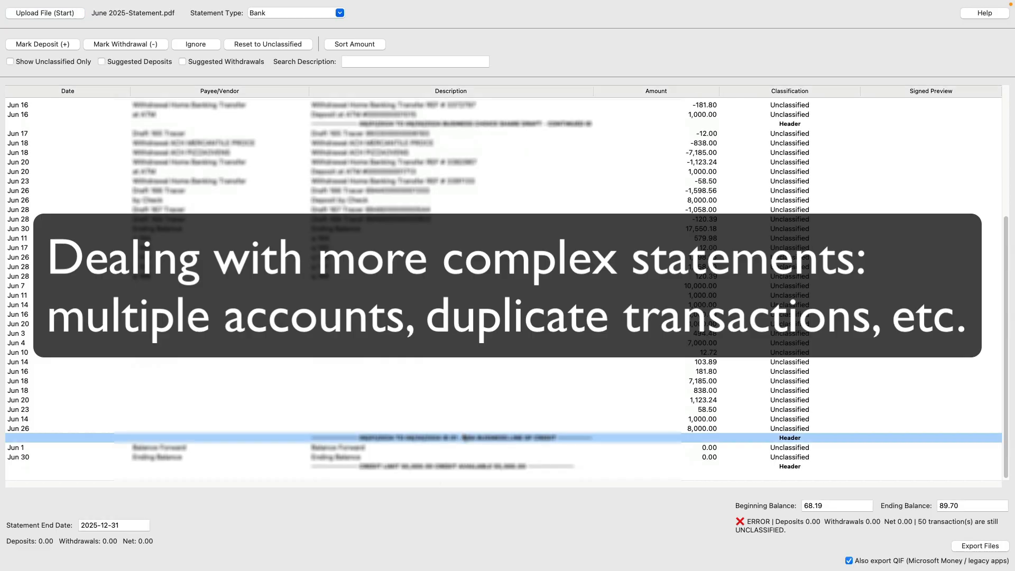
shift+click(434, 466)
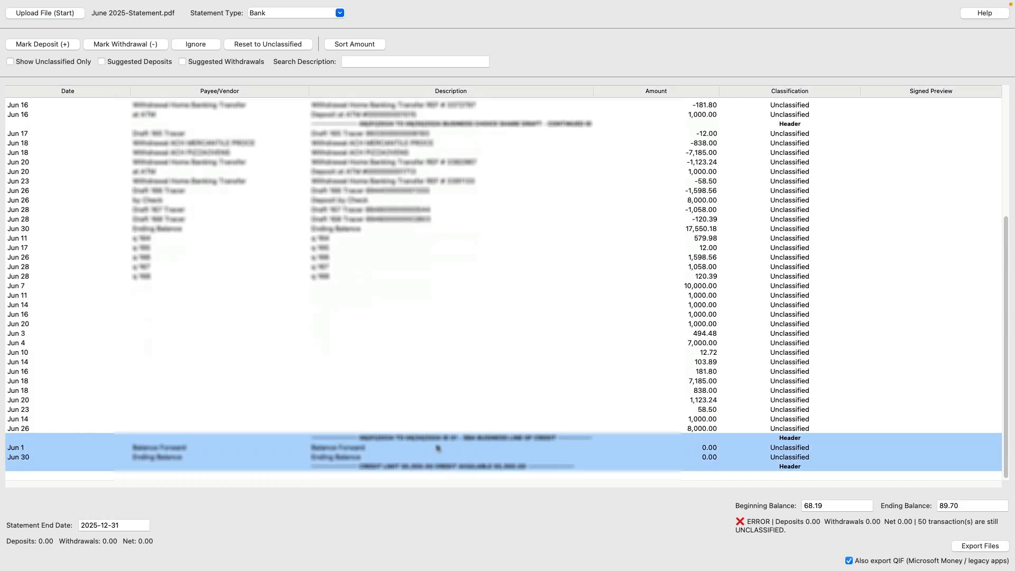
click(206, 47)
Mark the primary share account's Balance Forward, Dividend Posting and Ending Balance rows as Ignore
scroll(346, 362, up, 10)
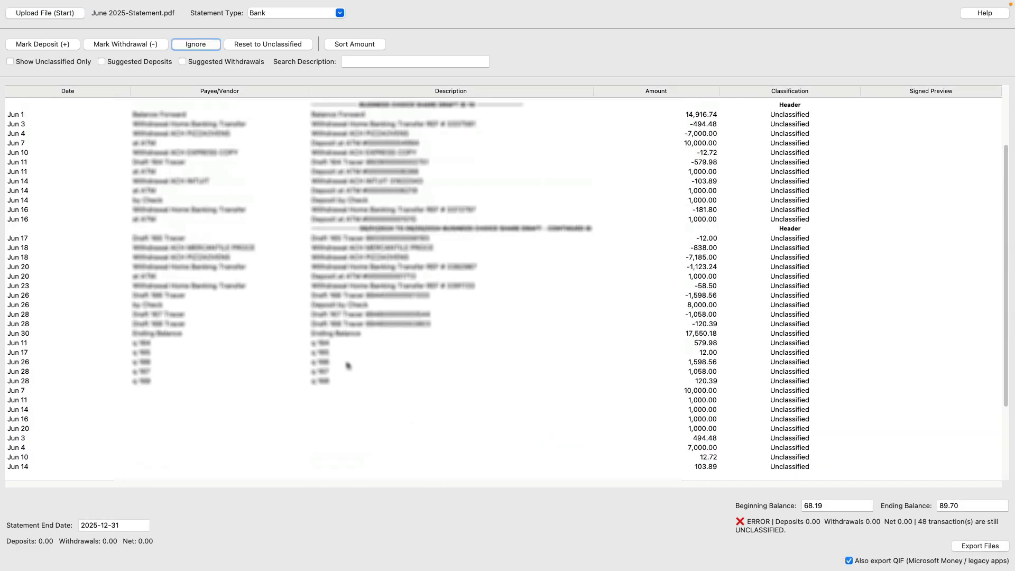
click(346, 172)
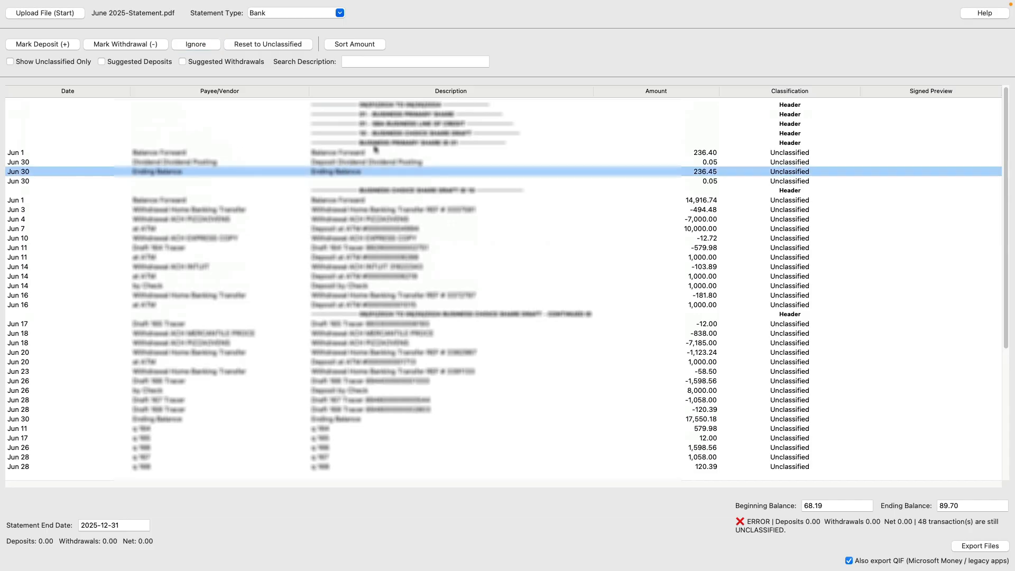
shift+click(371, 151)
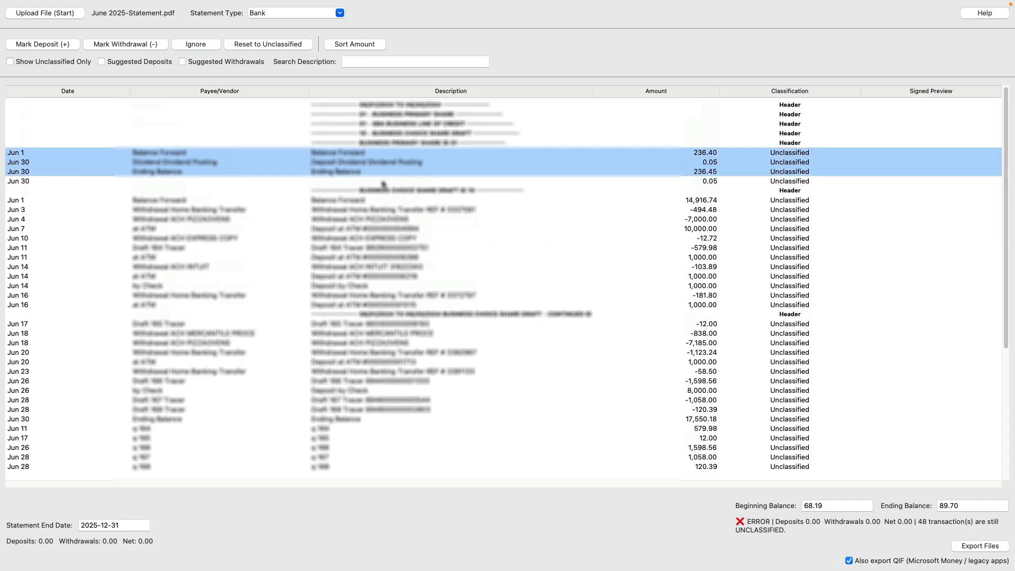
click(201, 45)
Filter to the suggested withdrawals, classify all of them as withdrawals, and remove the filter
scroll(349, 178, down, 1)
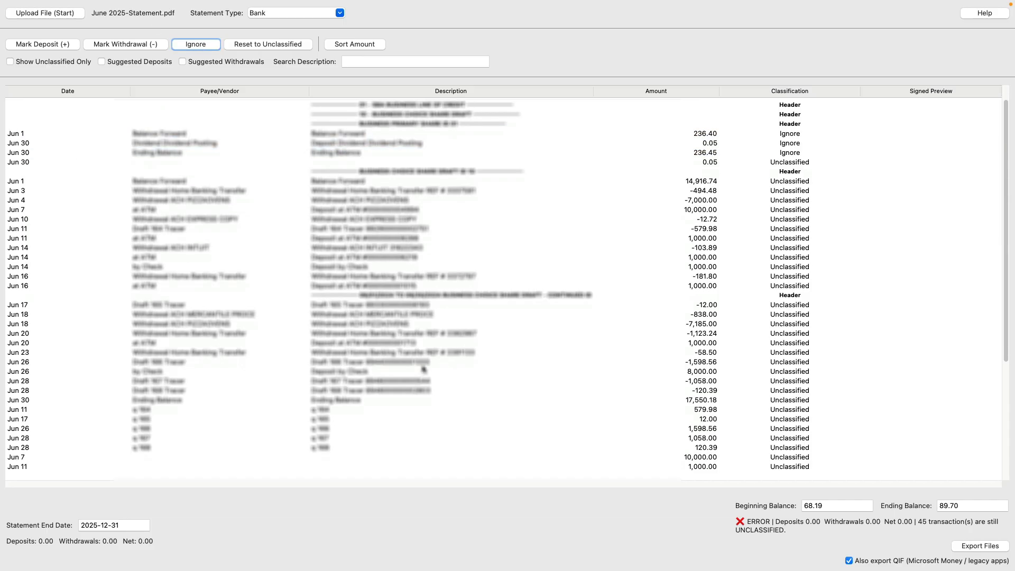
click(236, 61)
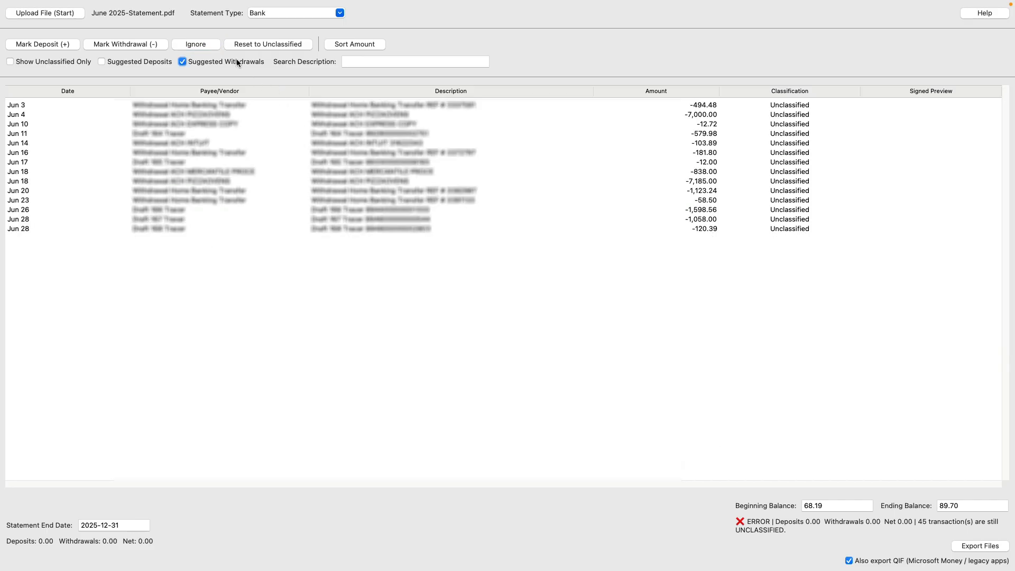
click(362, 229)
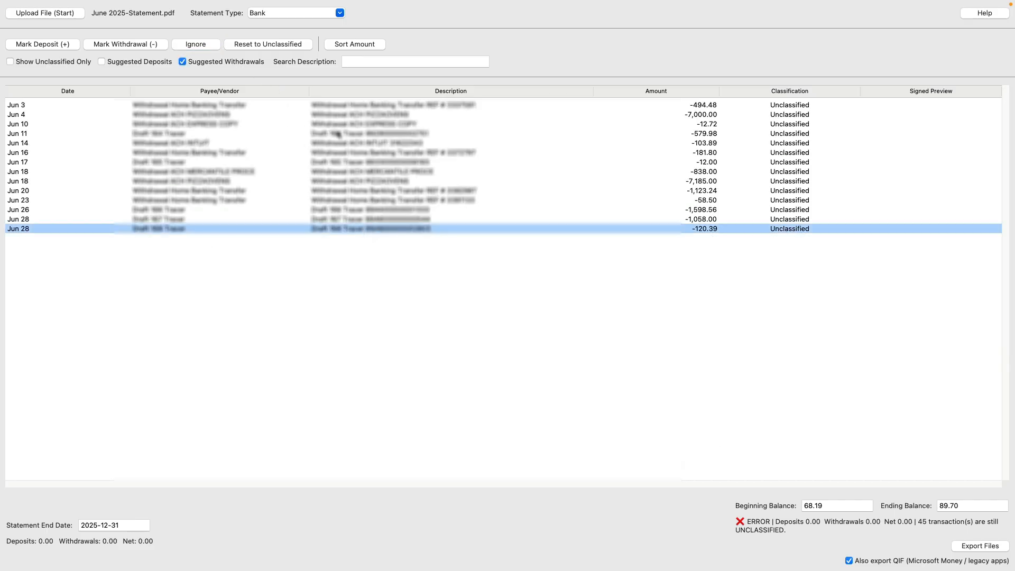
shift+click(337, 105)
click(132, 44)
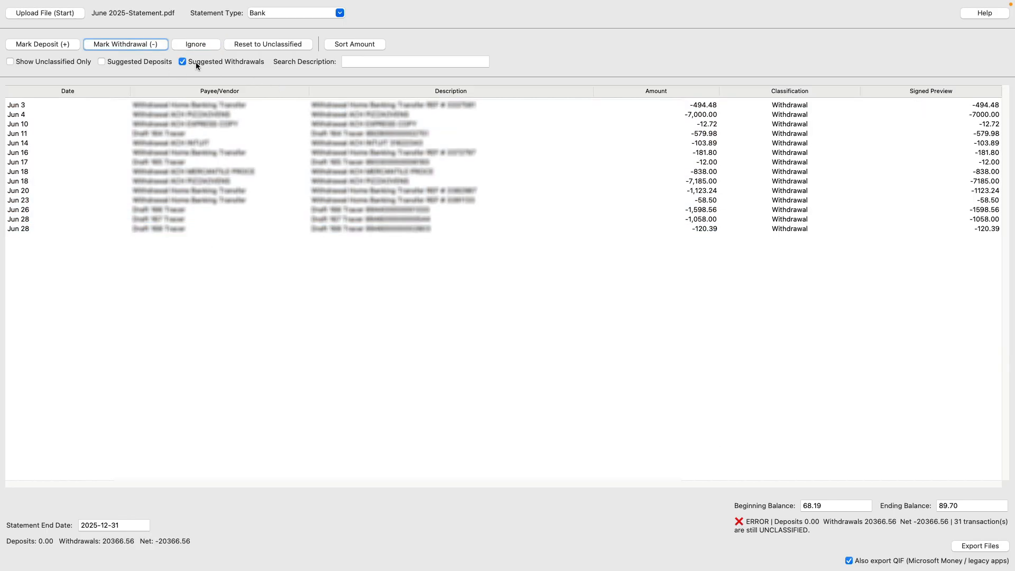
click(192, 62)
Filter to the suggested deposits, classify all of them as deposits, and remove the filter
click(139, 62)
click(345, 172)
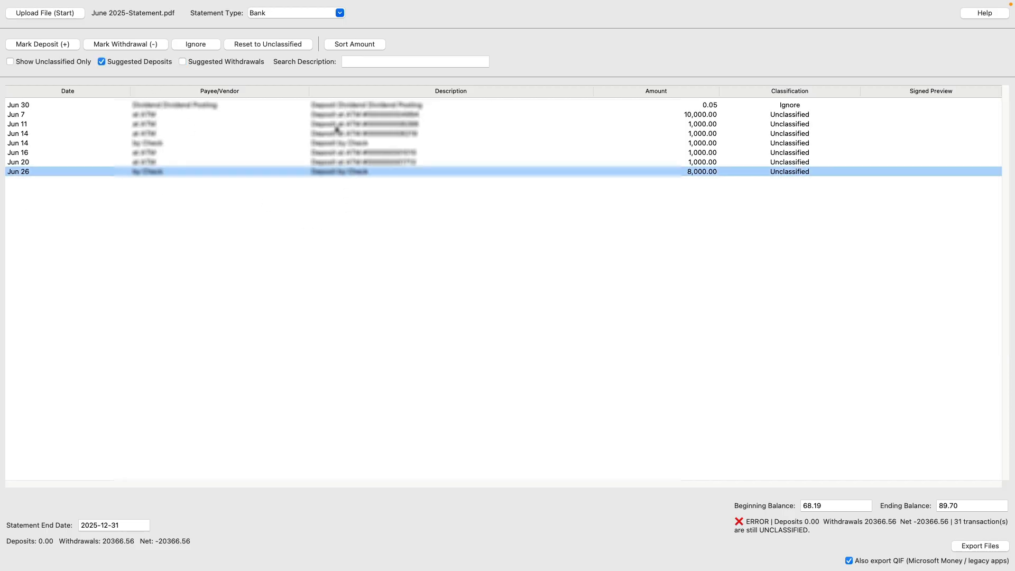
shift+click(328, 105)
click(47, 44)
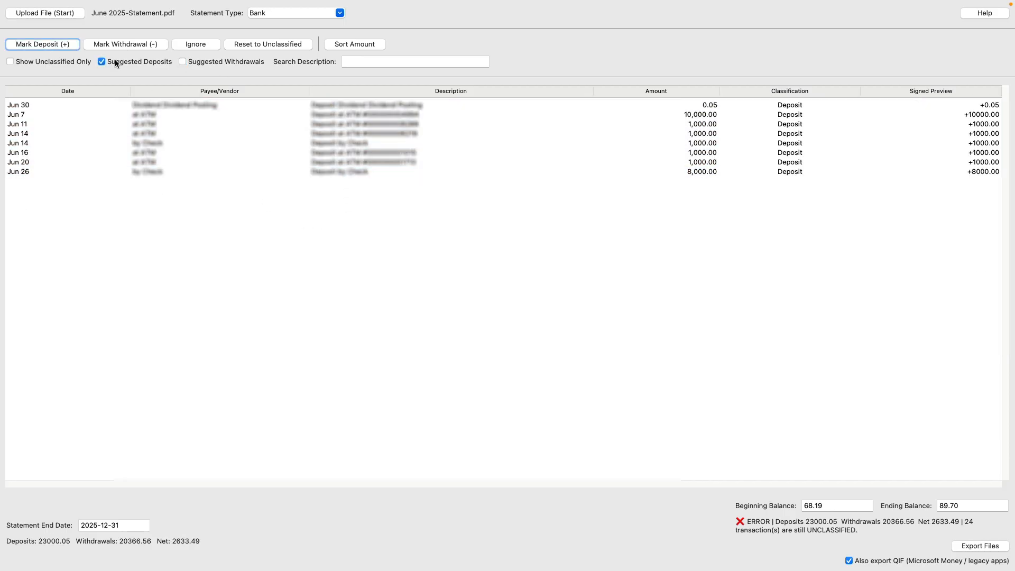
click(115, 60)
Among only the unclassified rows, mark the Jun 30 entry of 0.05 as a deposit and ignore the Balance Forward and Ending Balance rows
click(75, 62)
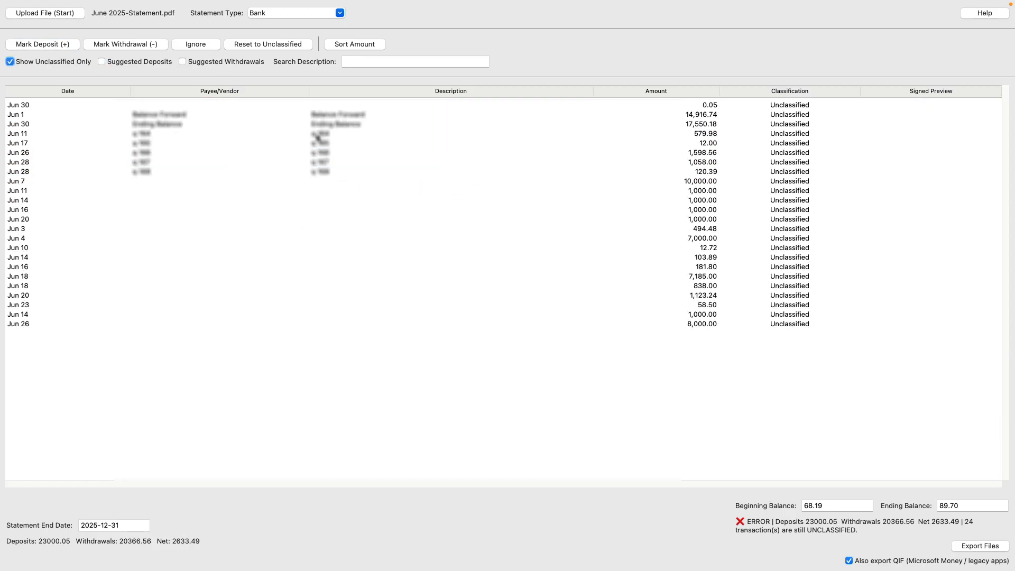
click(504, 116)
click(500, 106)
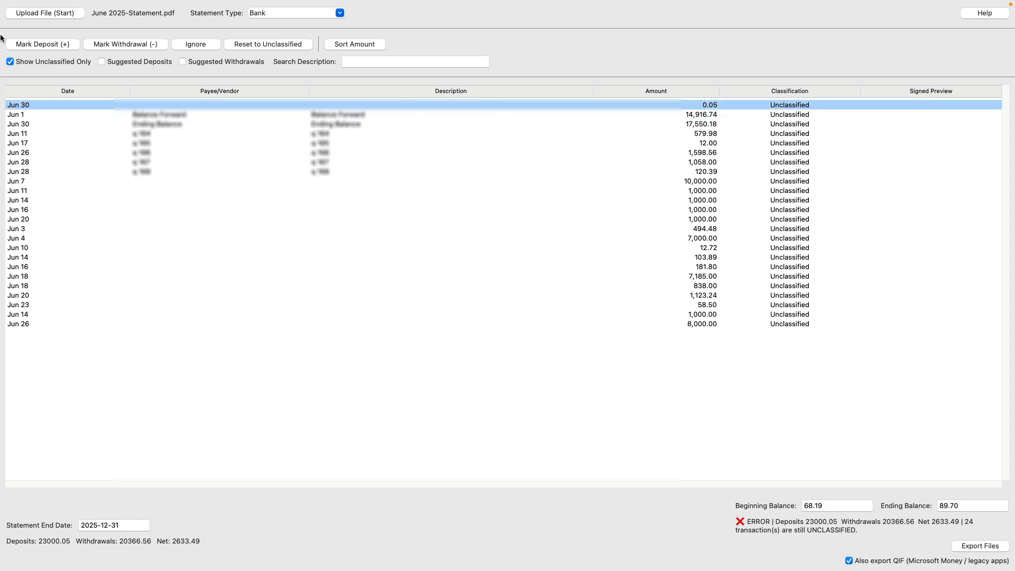
click(36, 45)
click(143, 108)
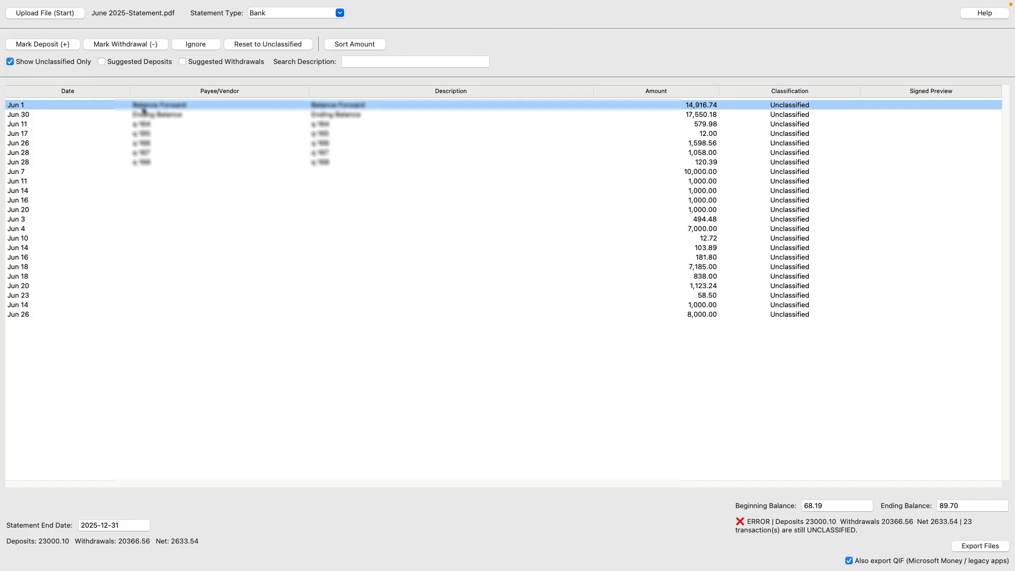
shift+click(146, 115)
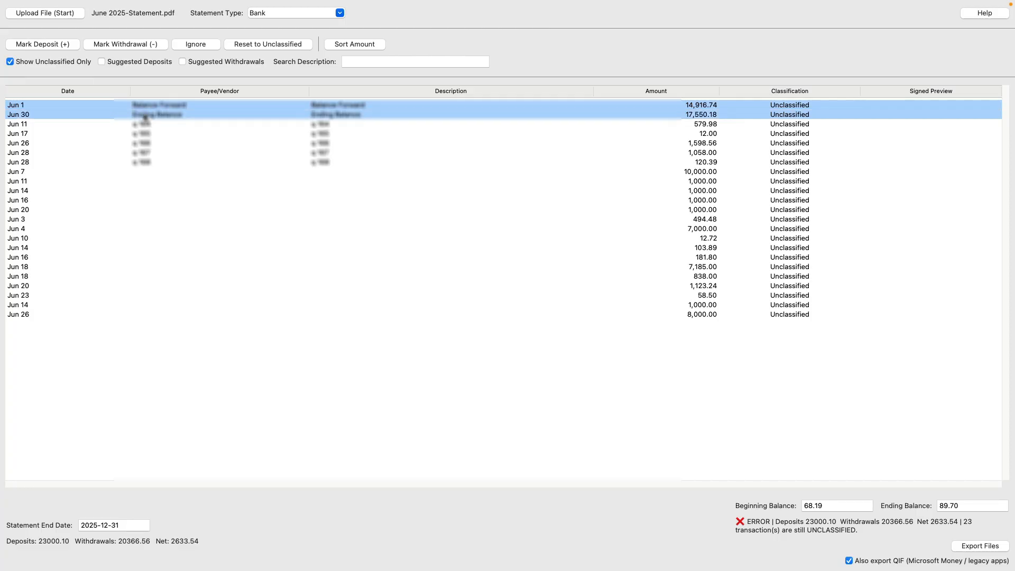
click(175, 45)
Show all transactions again and compare the unclassified Jun 11 entry of 579.98 with the already classified withdrawals
click(317, 108)
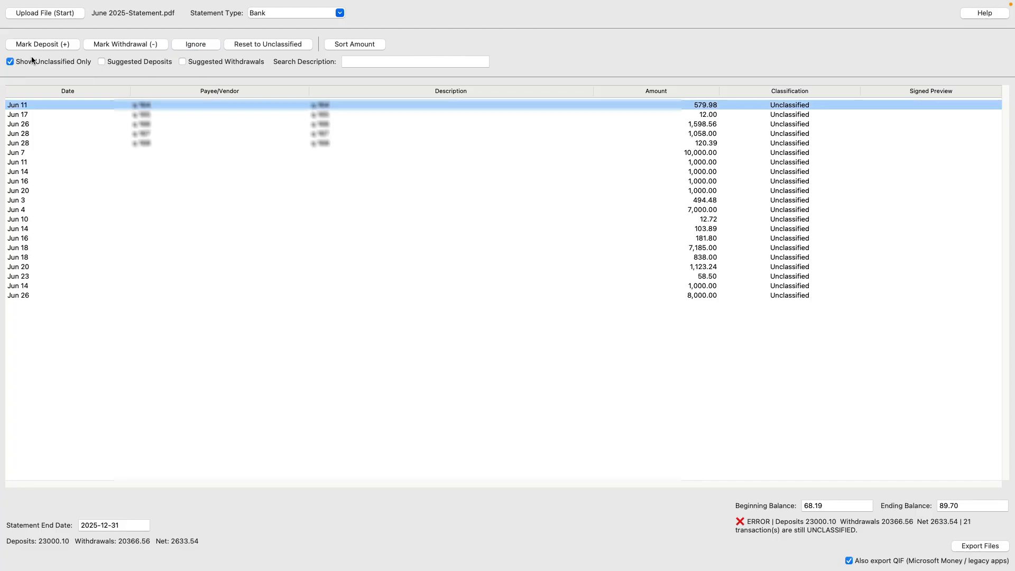
click(10, 62)
scroll(386, 365, down, 5)
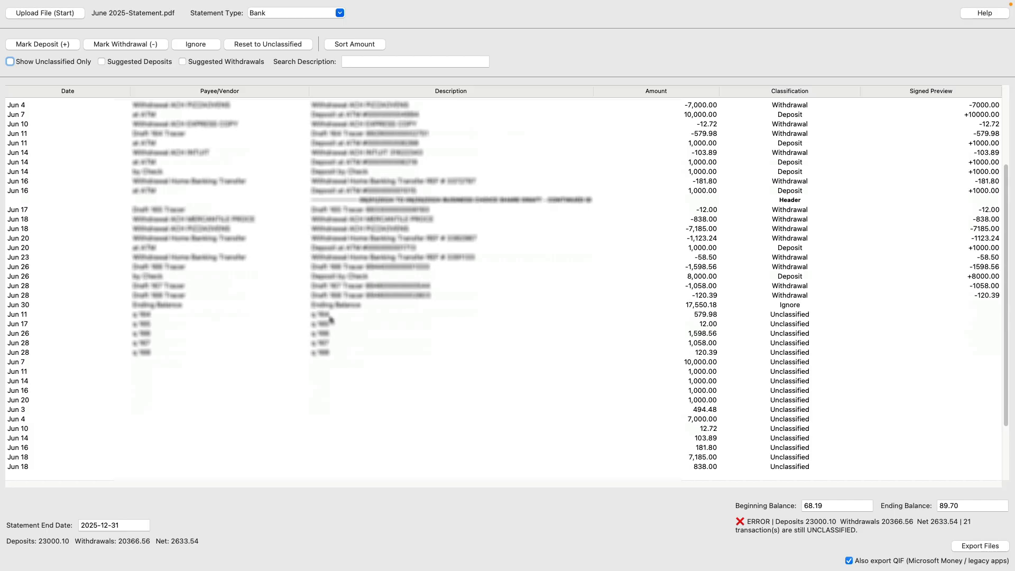
scroll(331, 319, up, 1)
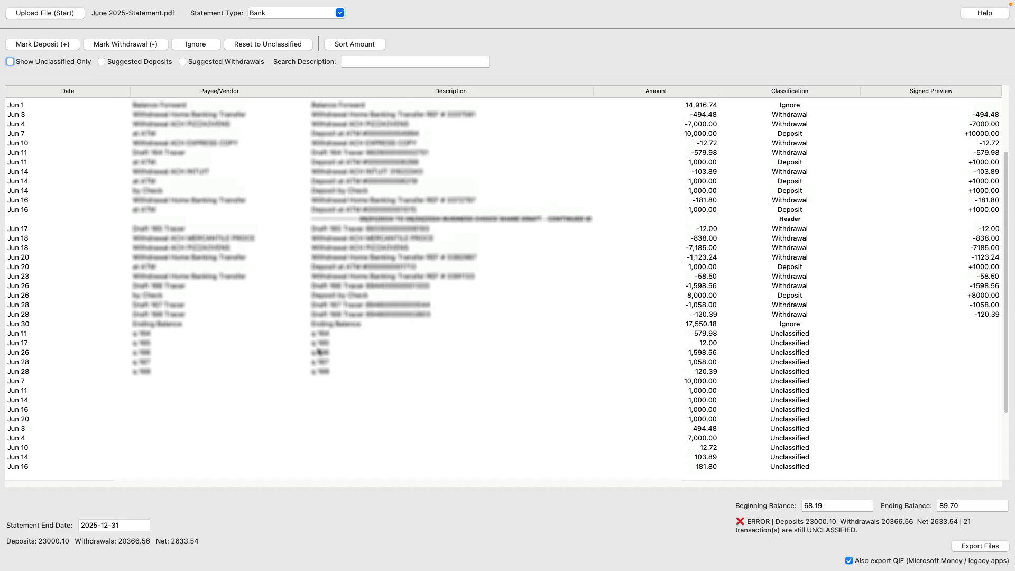
click(323, 335)
scroll(557, 335, up, 1)
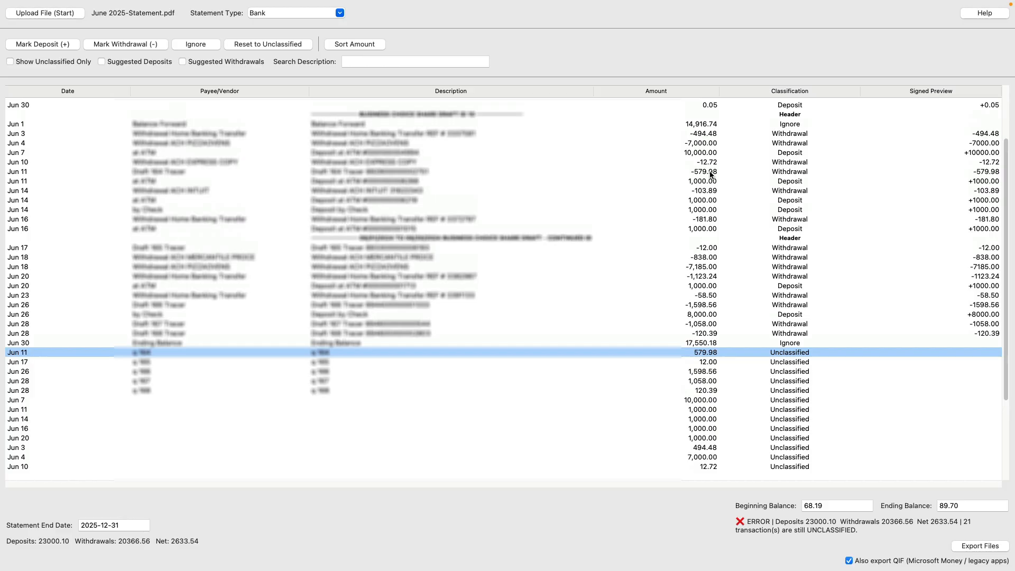
Sort the transactions by amount to inspect the duplicate pairs such as the Jun 11 entries, and restore the original order
click(350, 45)
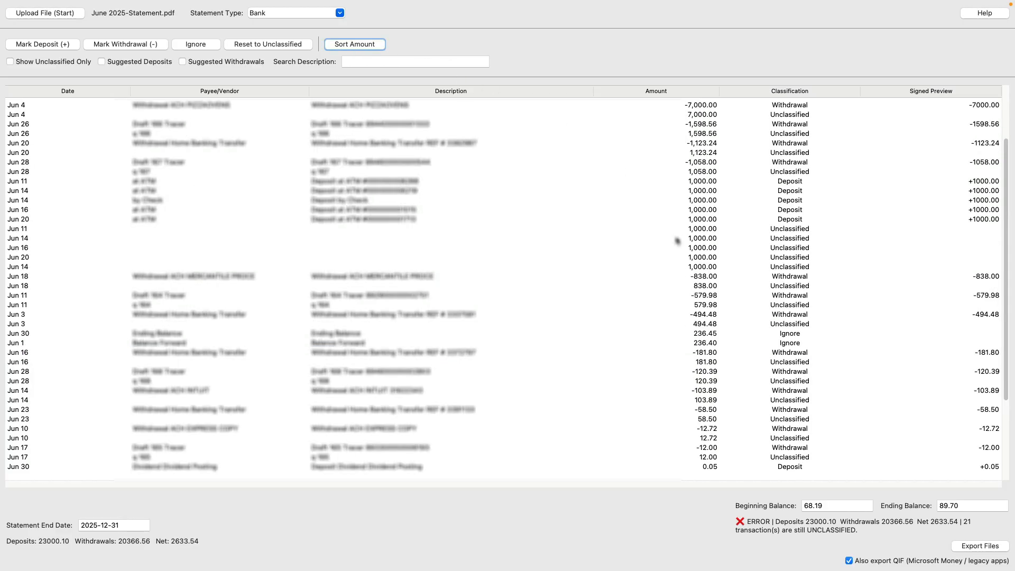
scroll(677, 245, up, 1)
scroll(678, 245, down, 3)
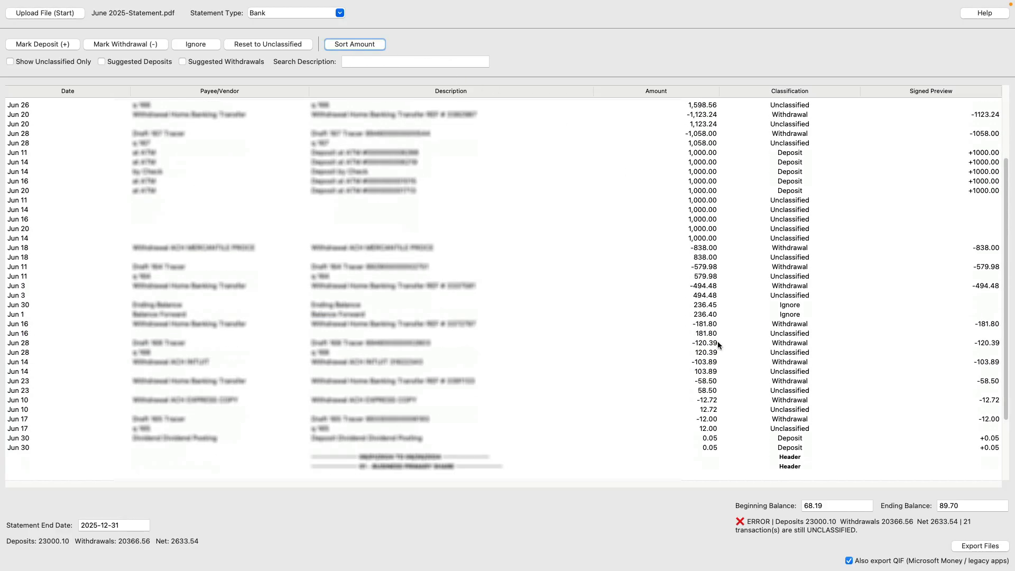
click(706, 268)
click(324, 278)
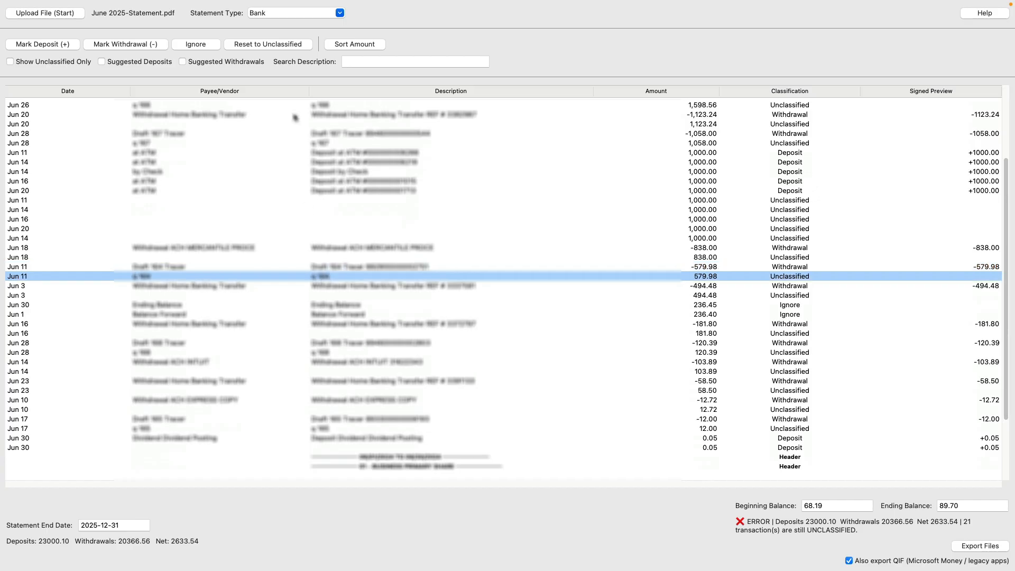
click(341, 46)
Mark all duplicate rows from the unclassified Jun 11 entry of 579.98 through the Jun 26 entry of 8,000.00 as Ignore
click(321, 325)
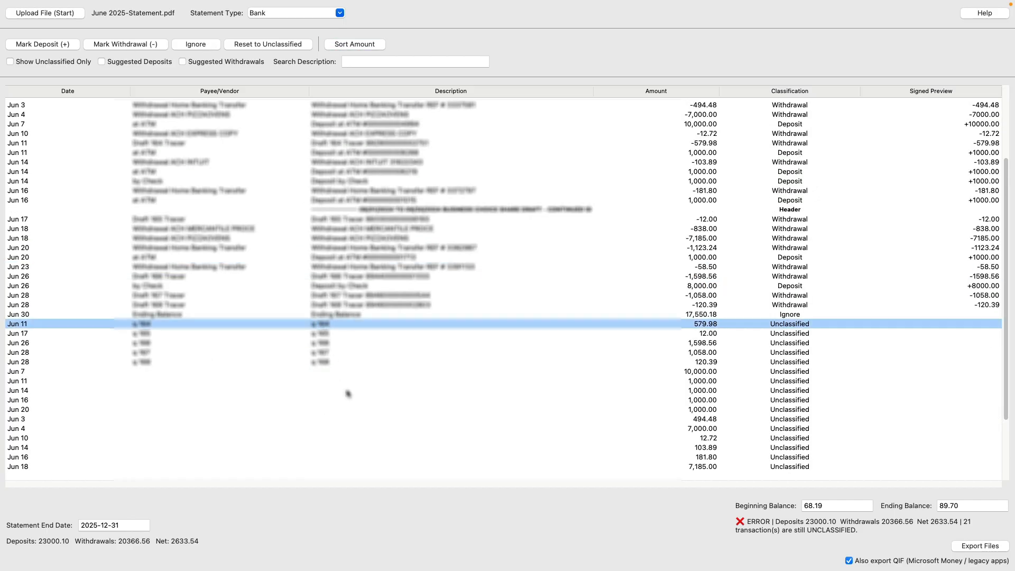
scroll(348, 394, down, 3)
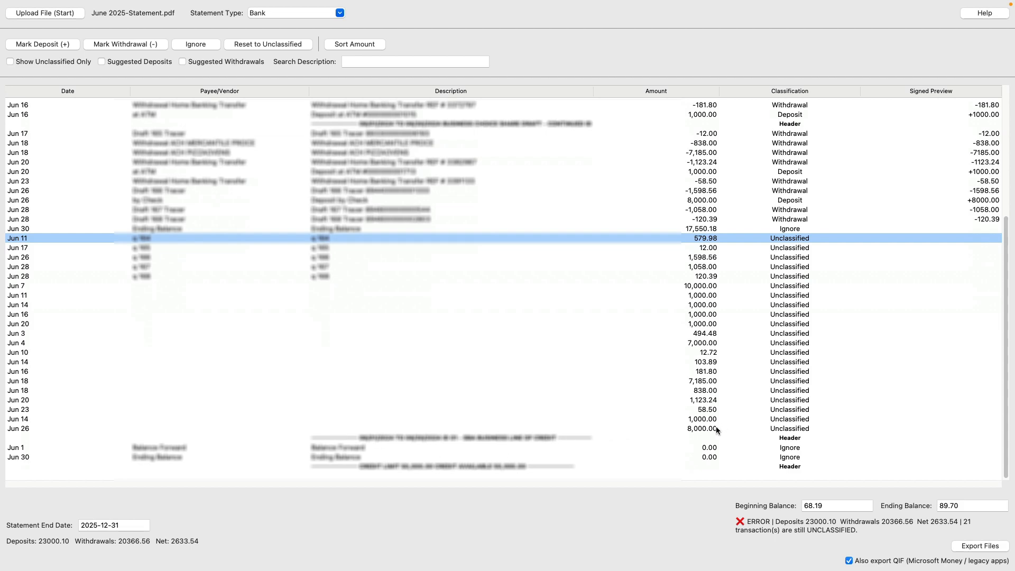
shift+click(677, 429)
click(196, 44)
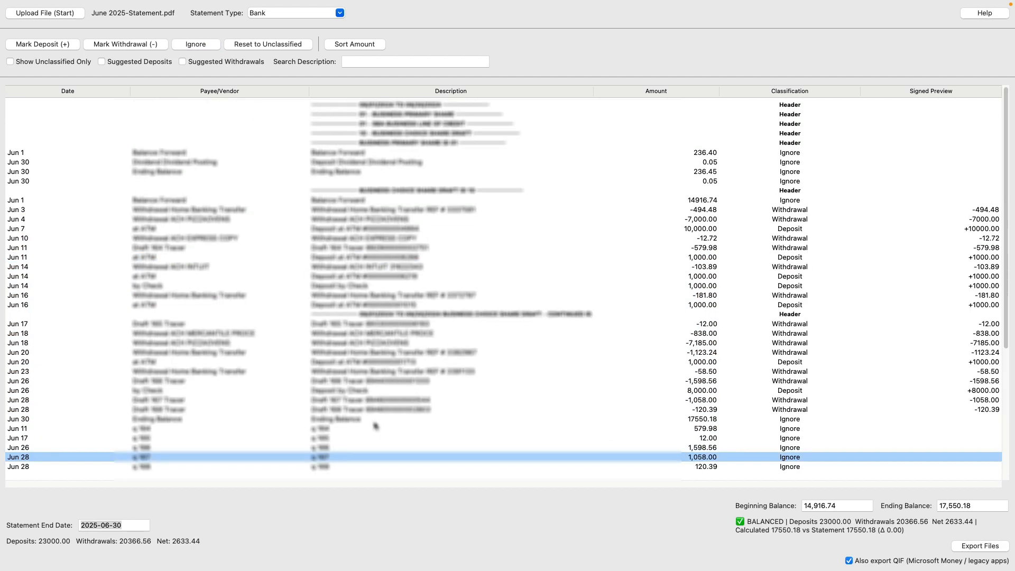
Remove the cents from the ending balance and restore it to 17,550.18
triple_click(121, 525)
click(842, 506)
click(981, 505)
key(BackSpace)
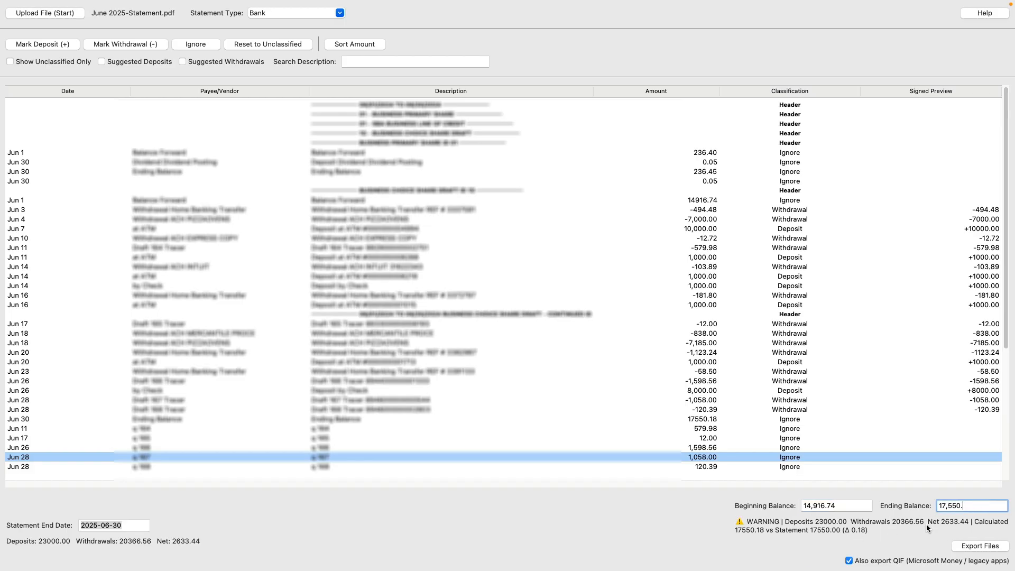
text(18)
key(Tab)
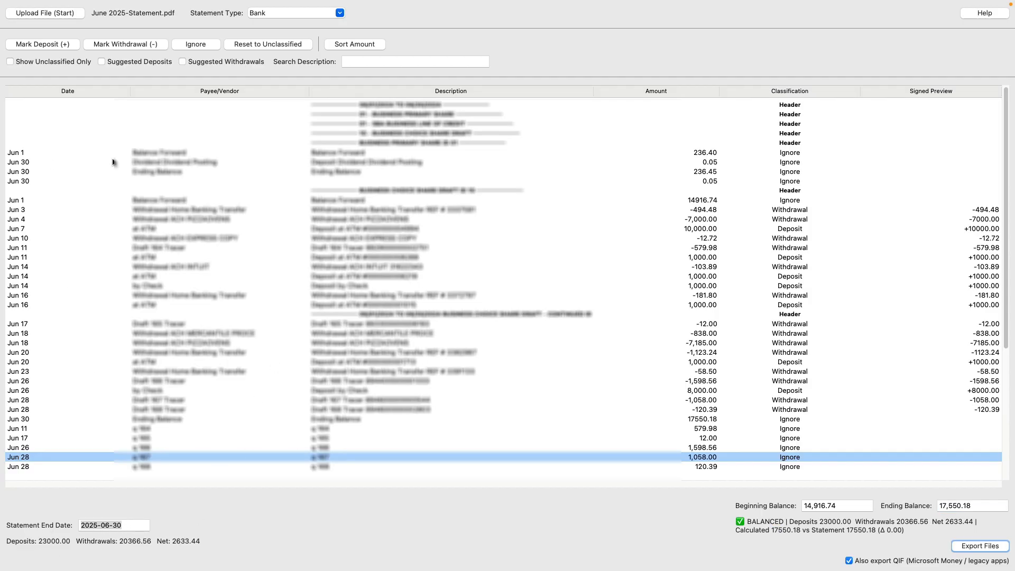
Check the statement end date, export the June 2025 statement with QIF into the QBO Exports folder, and dismiss the export summary
click(128, 527)
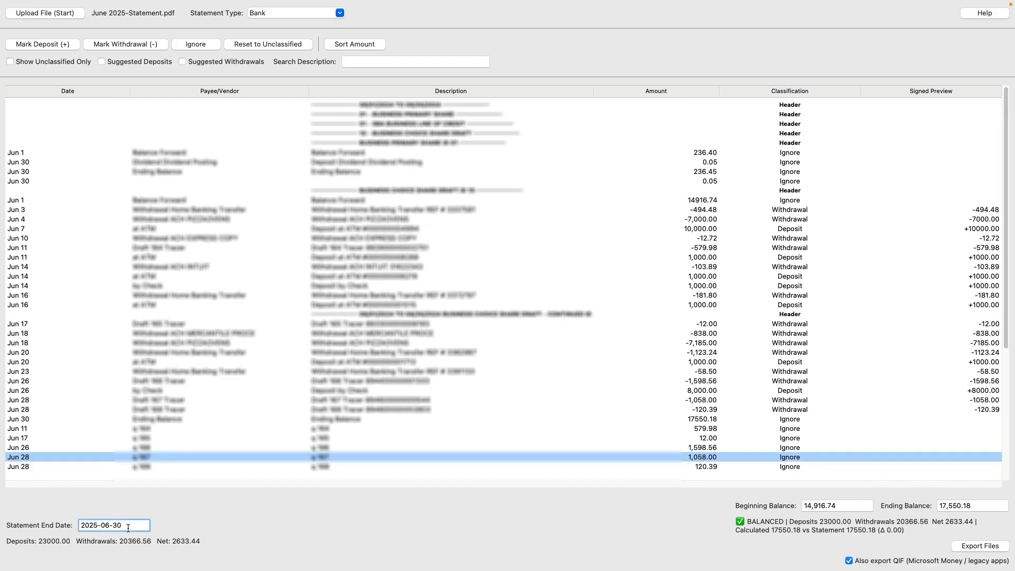
key(super+a)
click(971, 546)
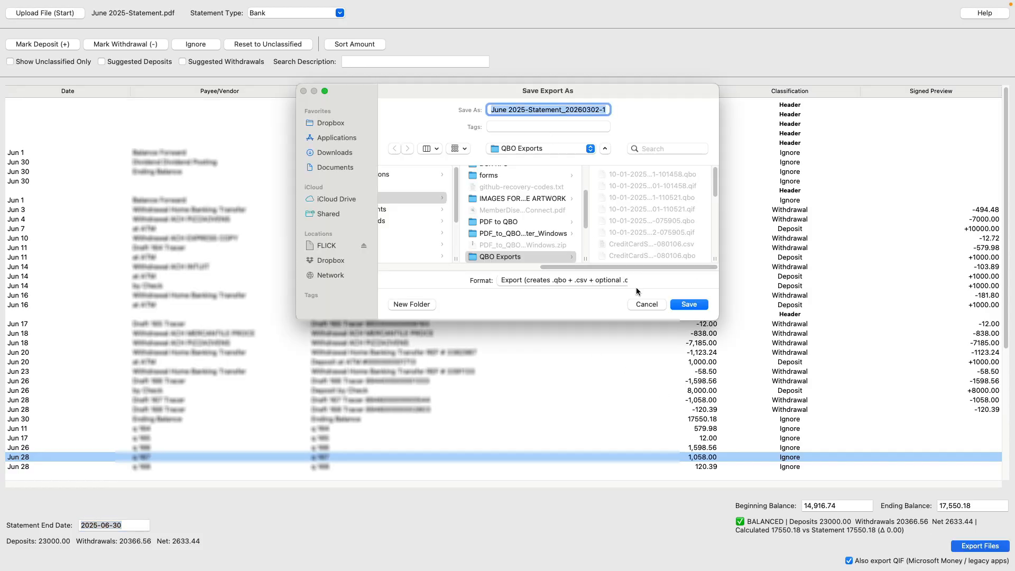
click(684, 305)
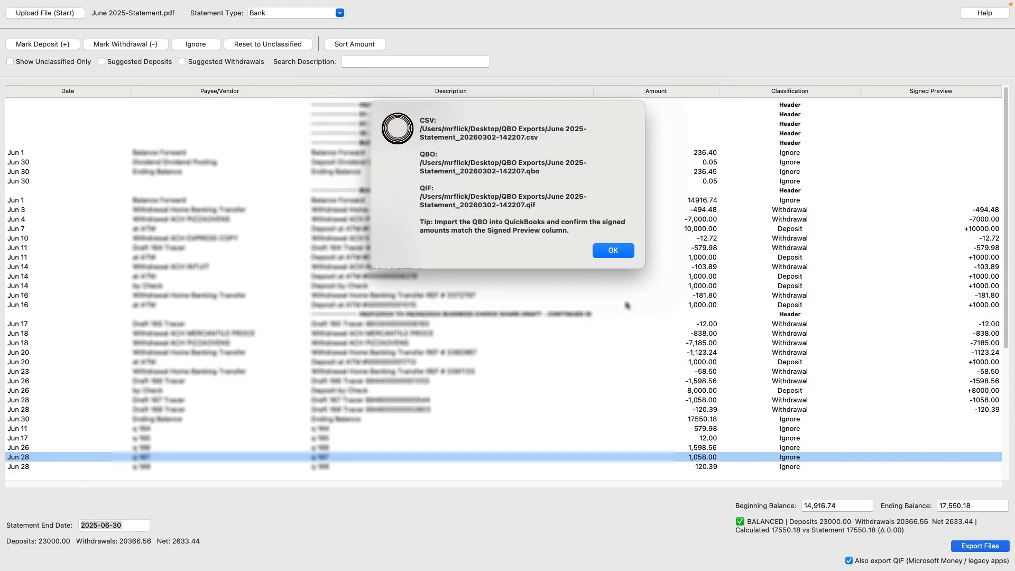
click(611, 254)
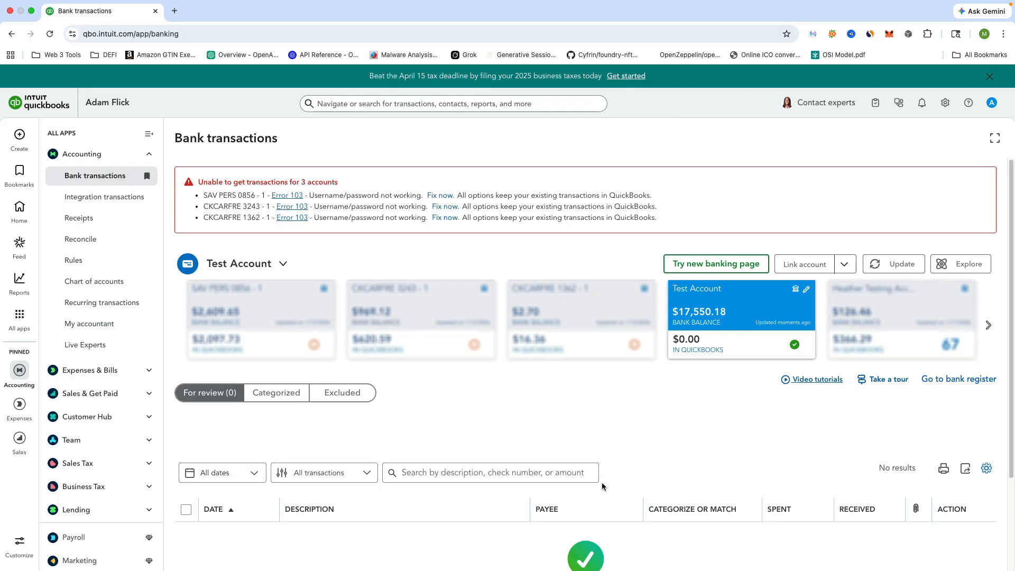
In QuickBooks, upload June 2025-Statement_20260302-142207.qbo from the QBO Exports folder as a bank transaction file
click(844, 264)
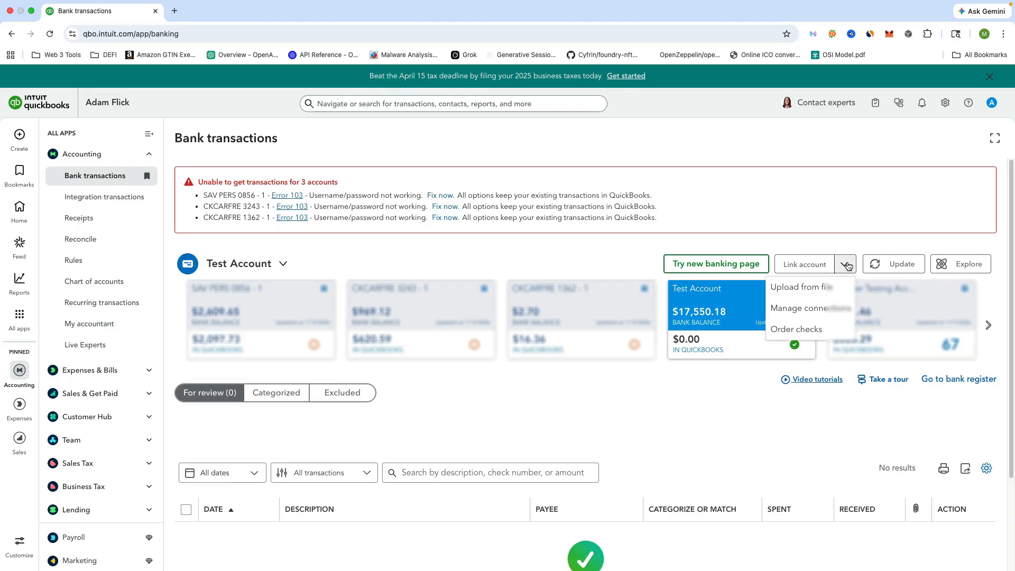
click(815, 296)
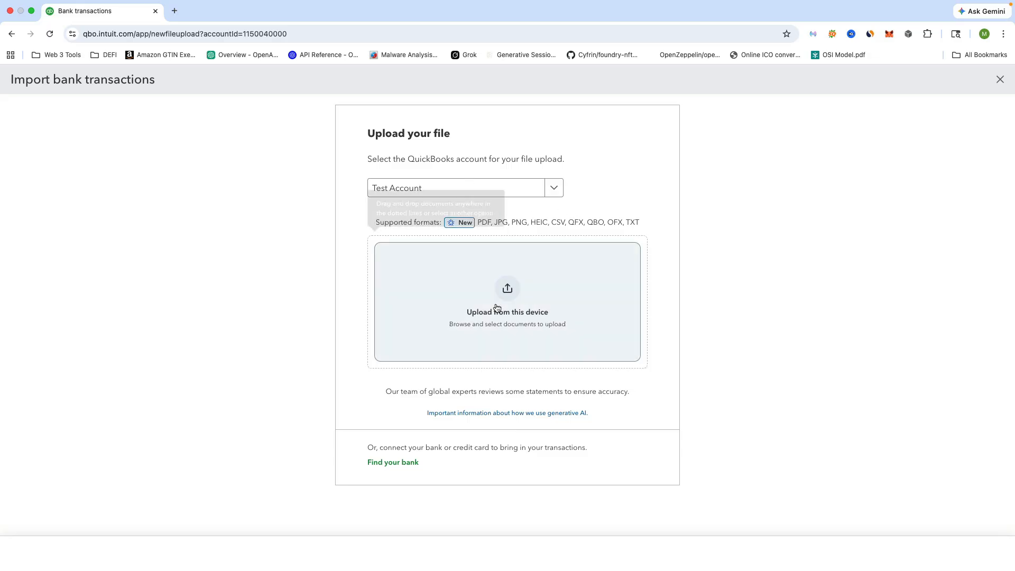
click(497, 310)
click(481, 269)
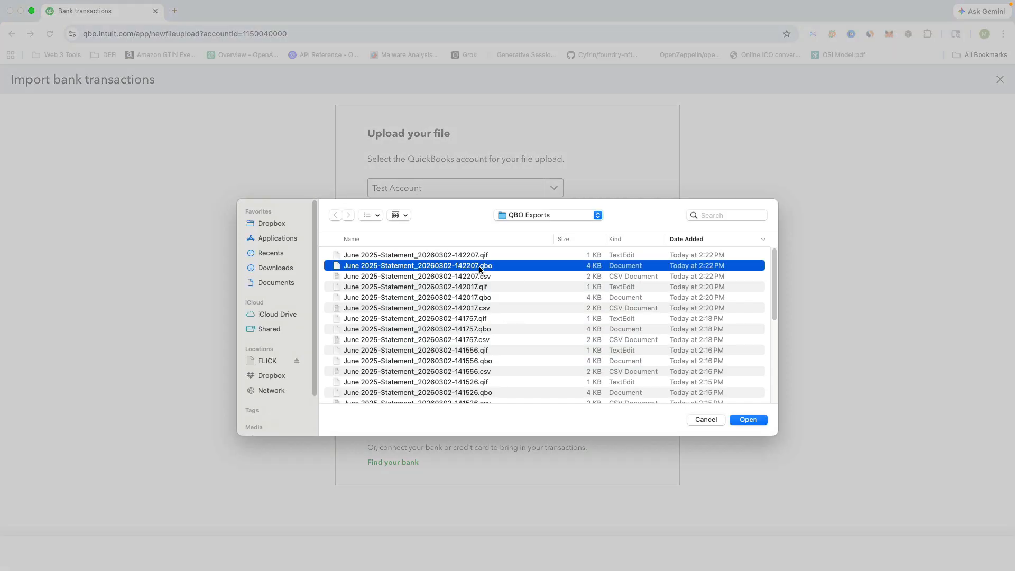
click(747, 420)
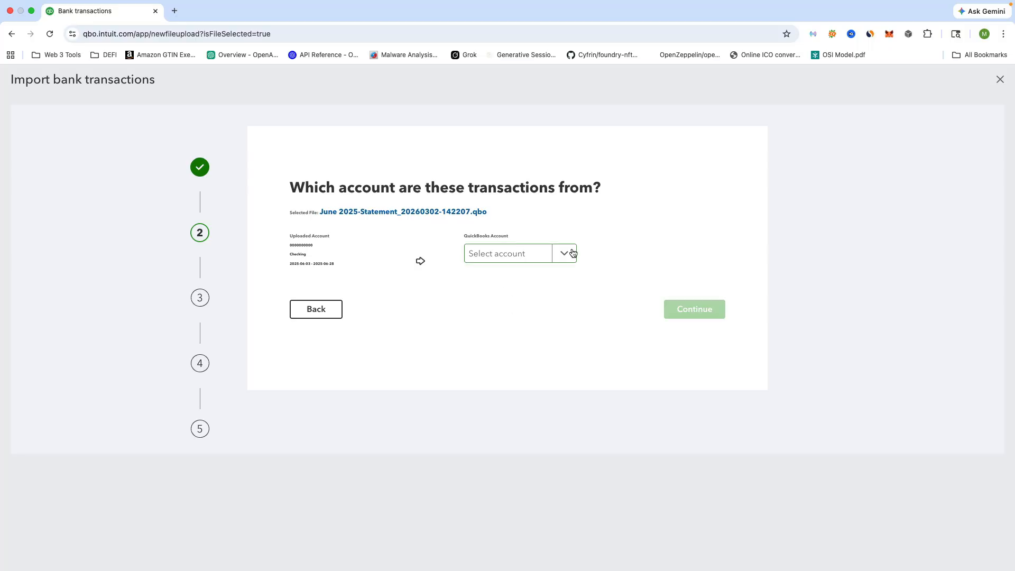
Assign the uploaded June 2025 statement to Test Account and complete the import
click(567, 254)
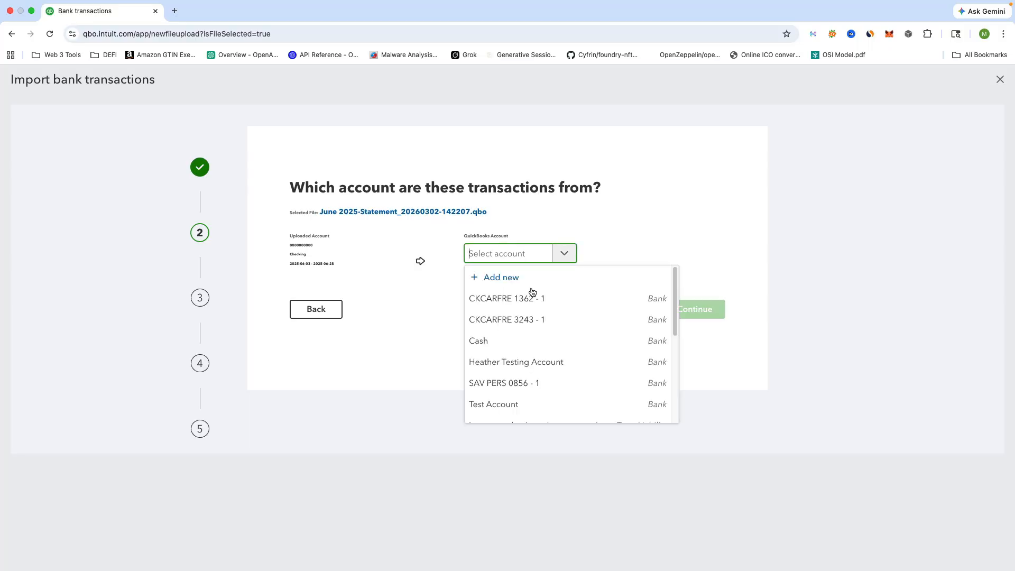
click(516, 405)
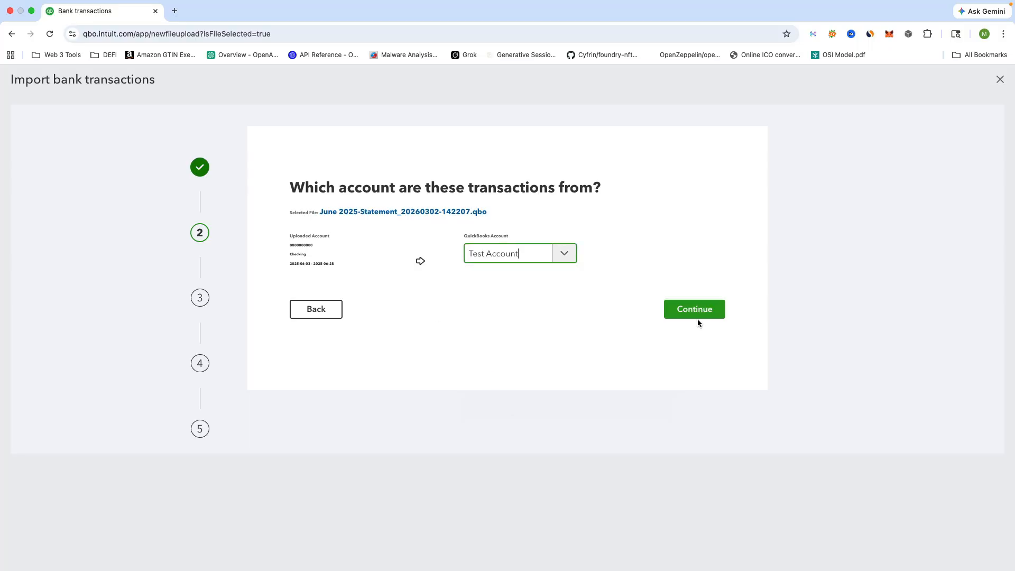
click(698, 318)
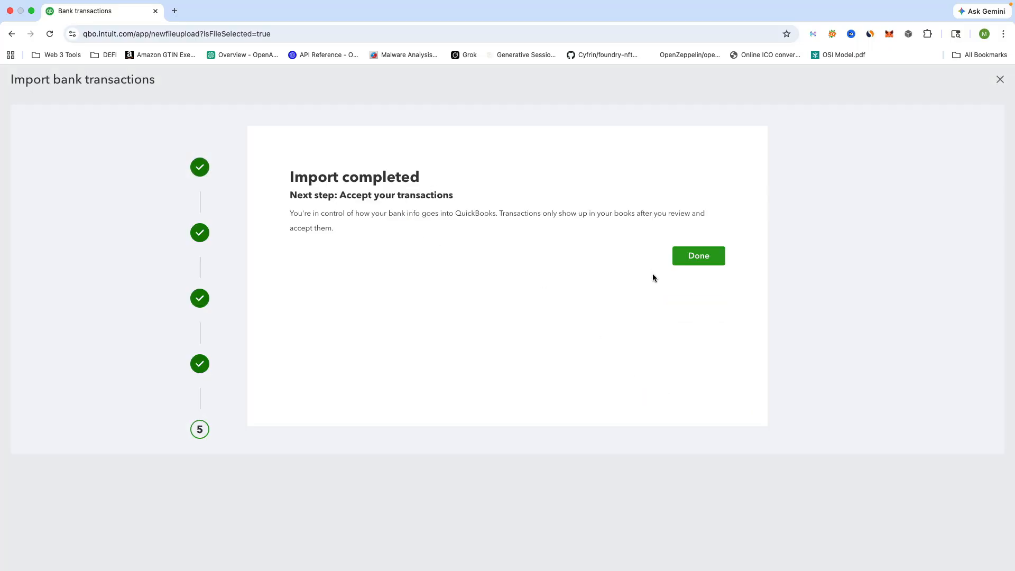
click(695, 256)
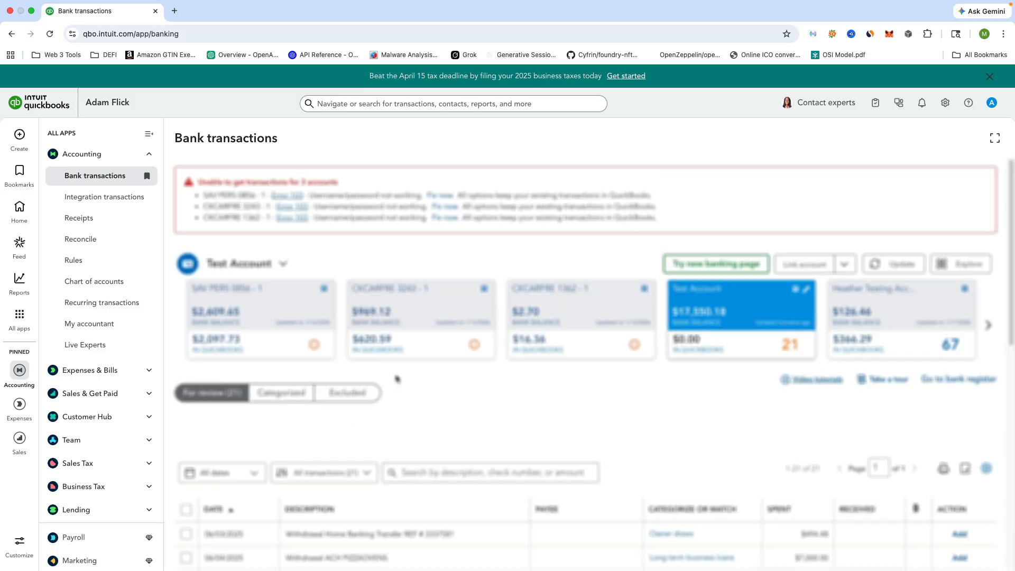
Examine the imported June transactions awaiting review in Test Account, reloading the page to refresh the list and balance
scroll(396, 379, down, 10)
scroll(393, 394, down, 1)
scroll(394, 393, up, 8)
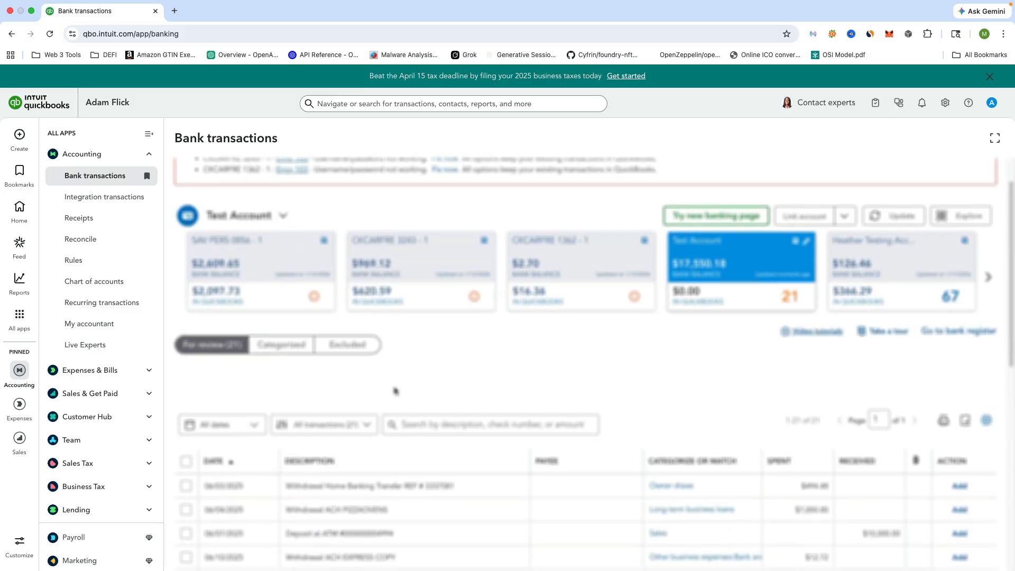
scroll(396, 393, down, 8)
scroll(396, 393, up, 8)
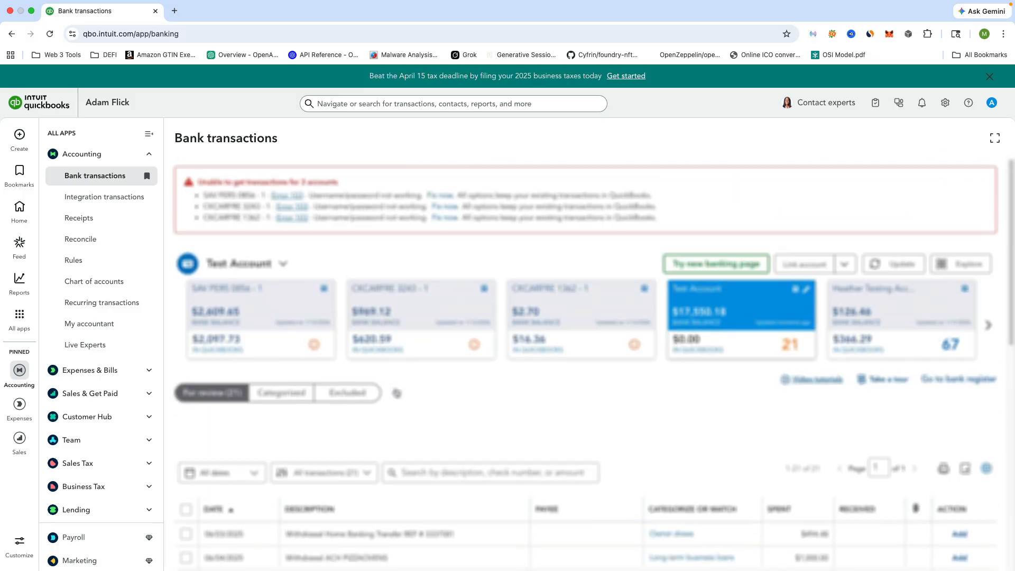
click(51, 35)
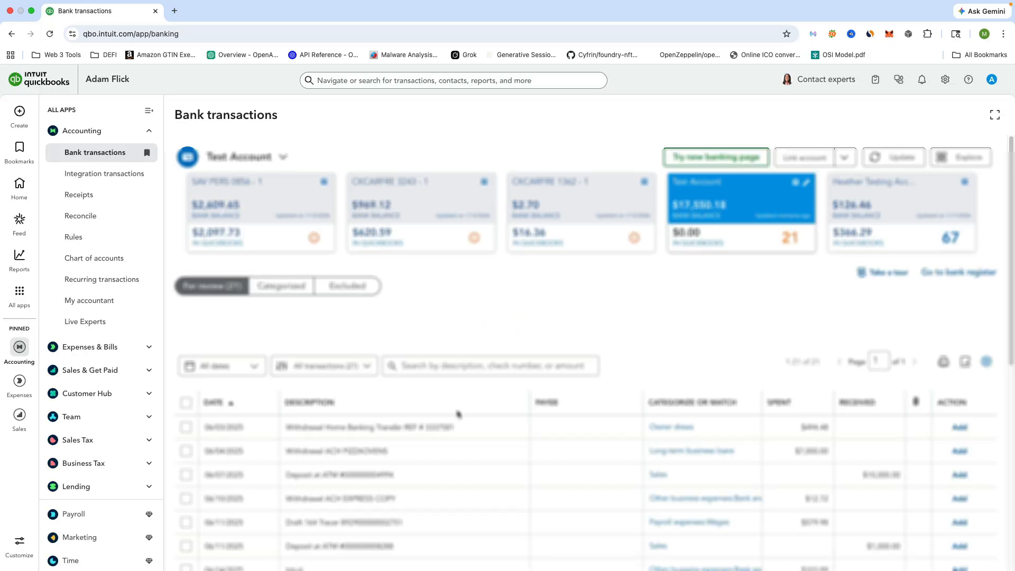
scroll(403, 433, down, 10)
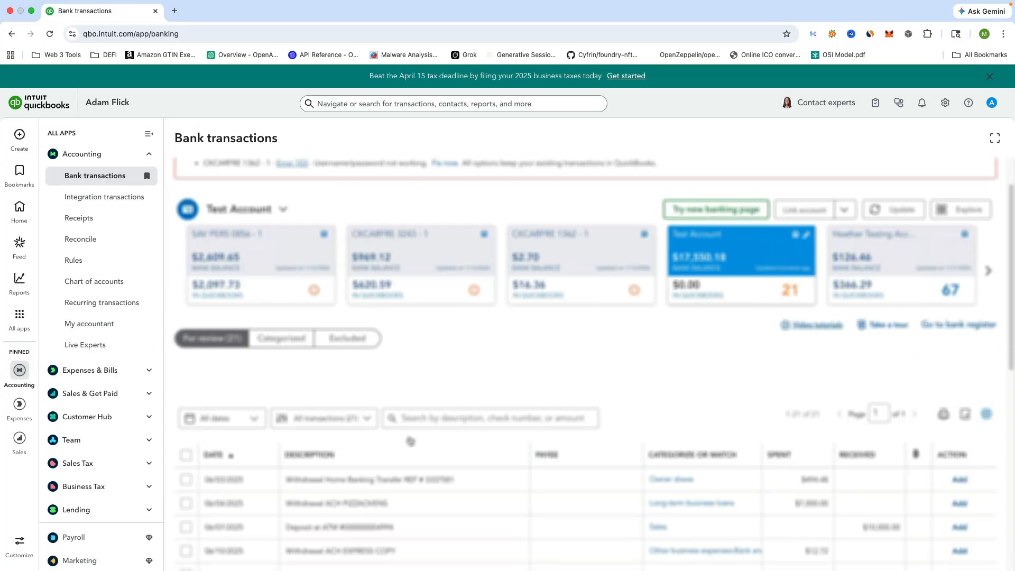
scroll(403, 434, up, 9)
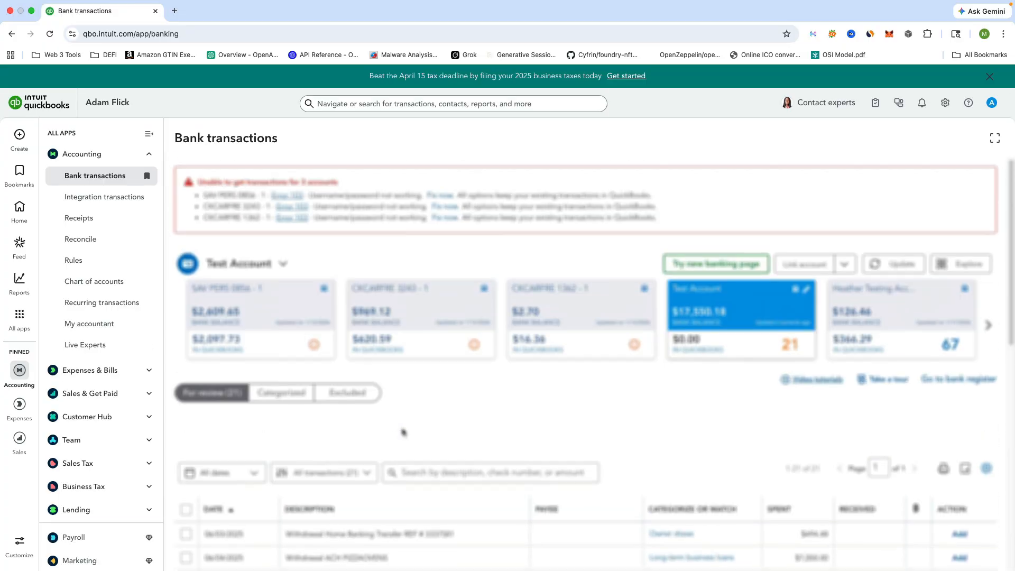
scroll(403, 434, down, 4)
scroll(404, 433, up, 2)
scroll(403, 434, down, 7)
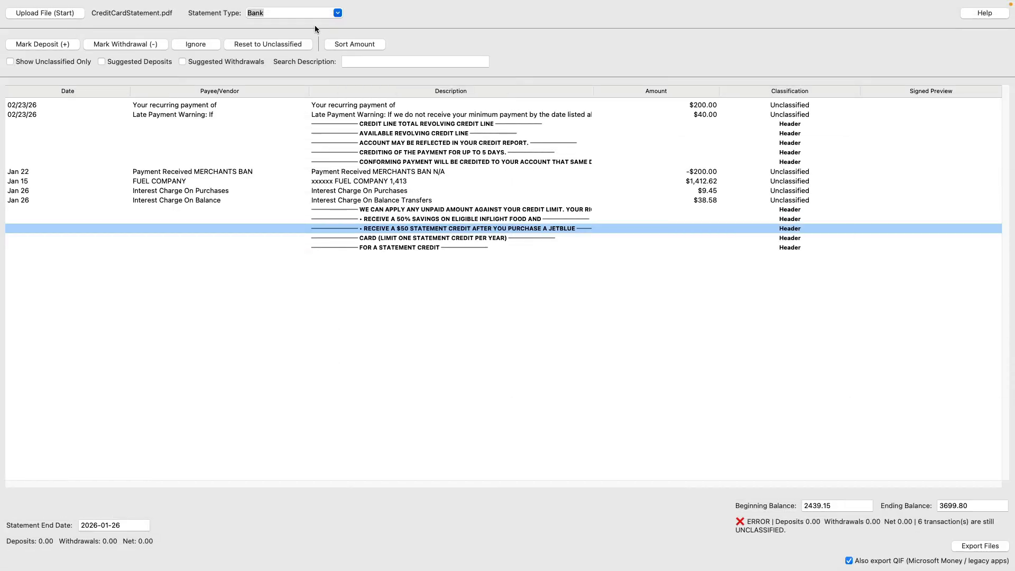
In the statement converter, set the CreditCardStatement.pdf statement type to Credit Card and check its end date and both balances
click(309, 15)
click(279, 33)
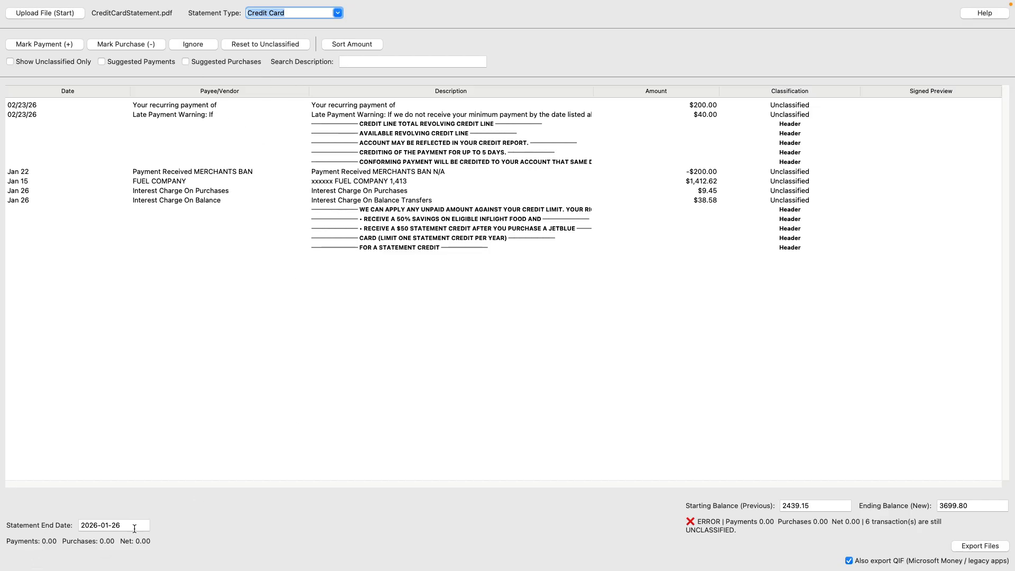
drag(135, 526, 33, 529)
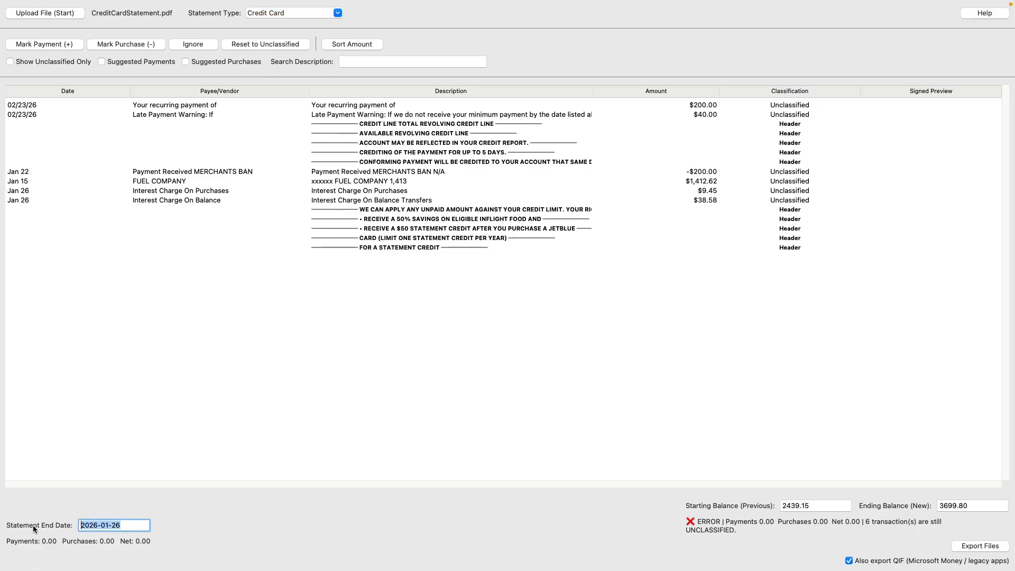
click(817, 506)
double_click(974, 508)
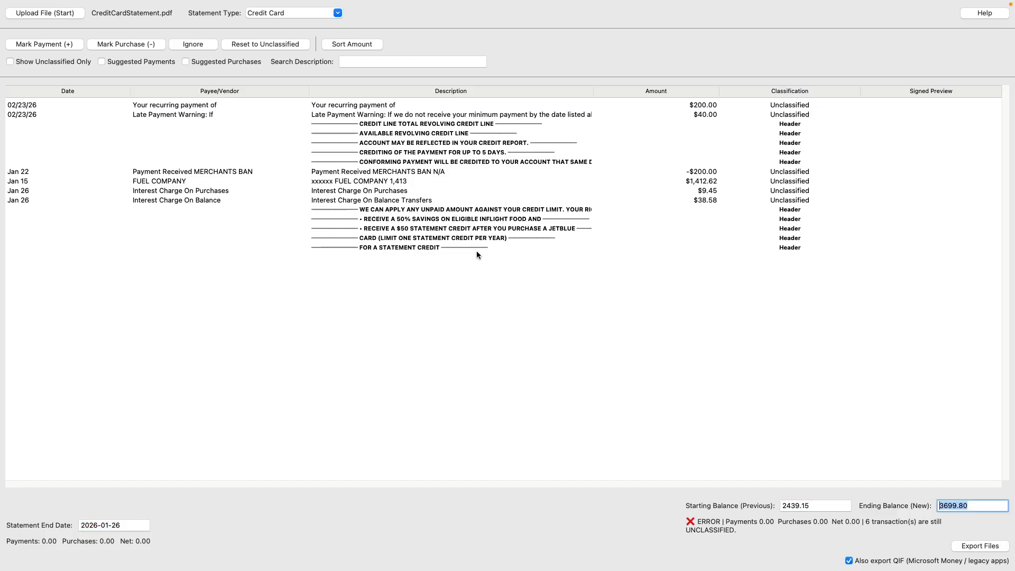
Mark the two 02/23/26 rows, the recurring payment notice and the late payment warning, as Ignore
click(363, 115)
shift+click(358, 108)
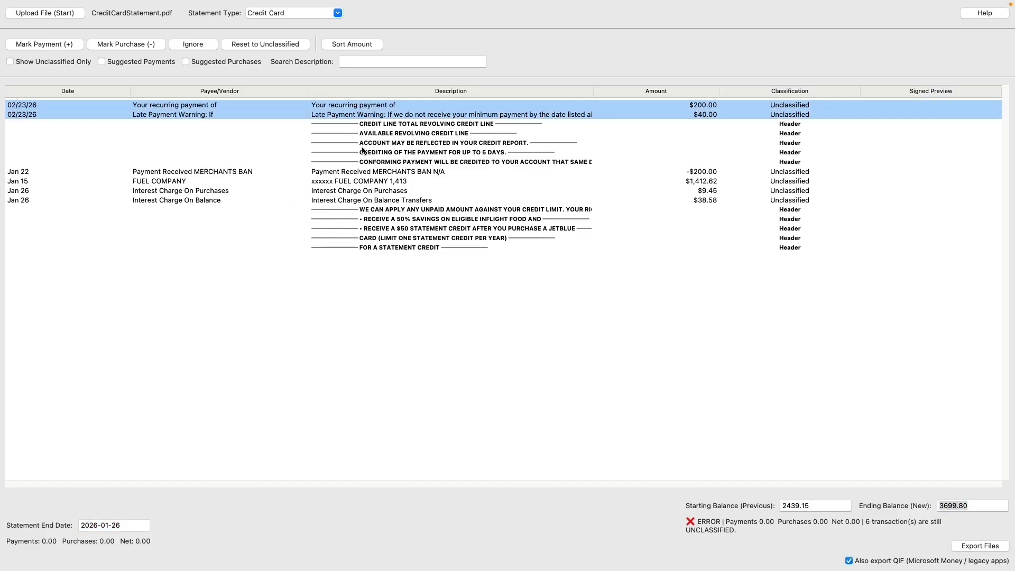
click(197, 46)
Filter to suggested purchases and mark the two Jan 26 interest charges of 9.45 and 38.58 as Purchase
click(230, 62)
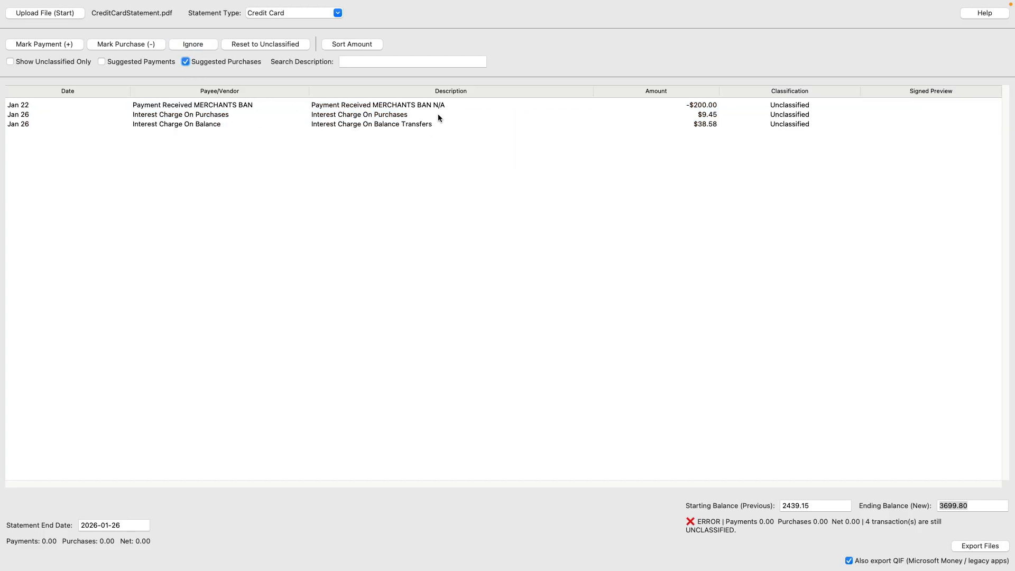
click(358, 107)
click(357, 118)
shift+click(352, 125)
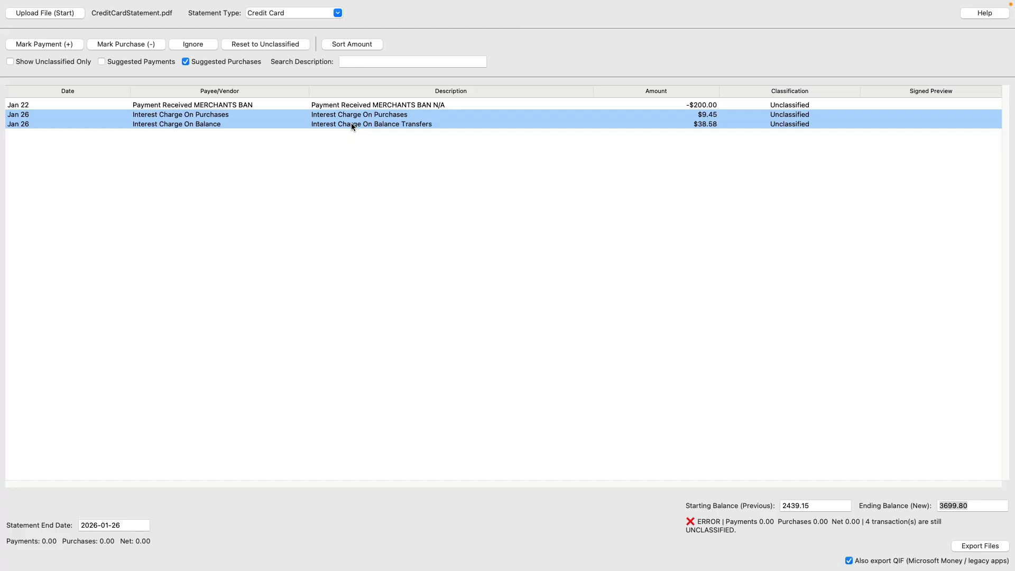
click(119, 44)
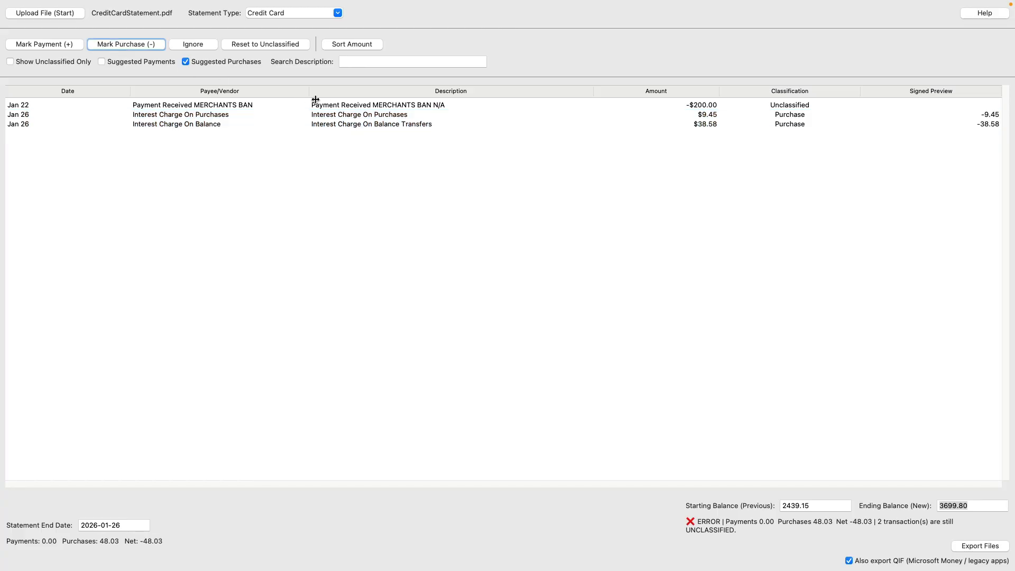
Check the suggested payments, clear both suggestion filters, and mark the Jan 15 FUEL COMPANY transaction of 1,412.62 as Purchase
click(131, 60)
click(245, 62)
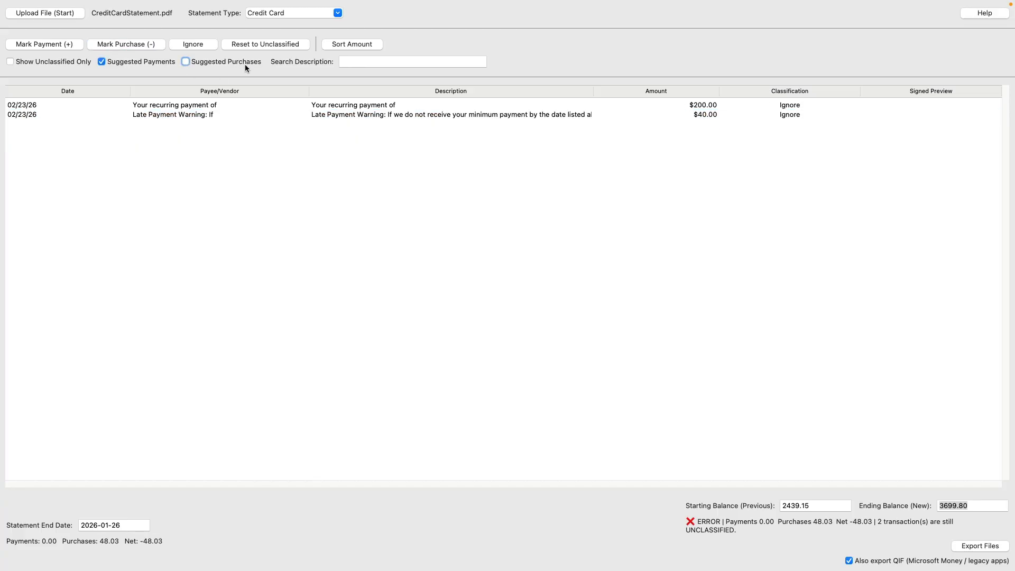
click(337, 106)
click(102, 62)
click(126, 44)
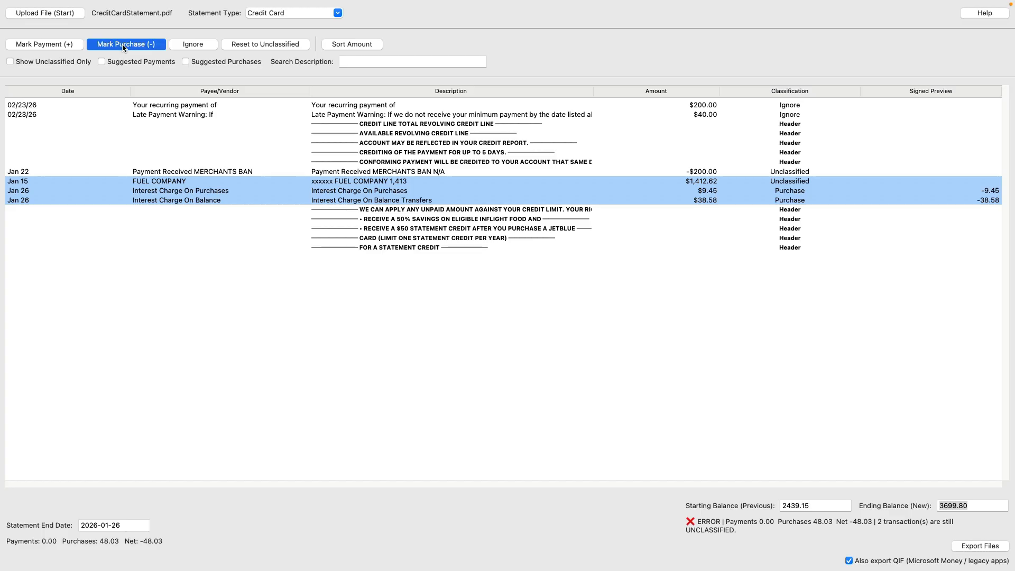
Show only unclassified rows, mark the Jan 22 MERCHANTS BAN transaction of -200.00 as Payment, and restore the full list
click(33, 61)
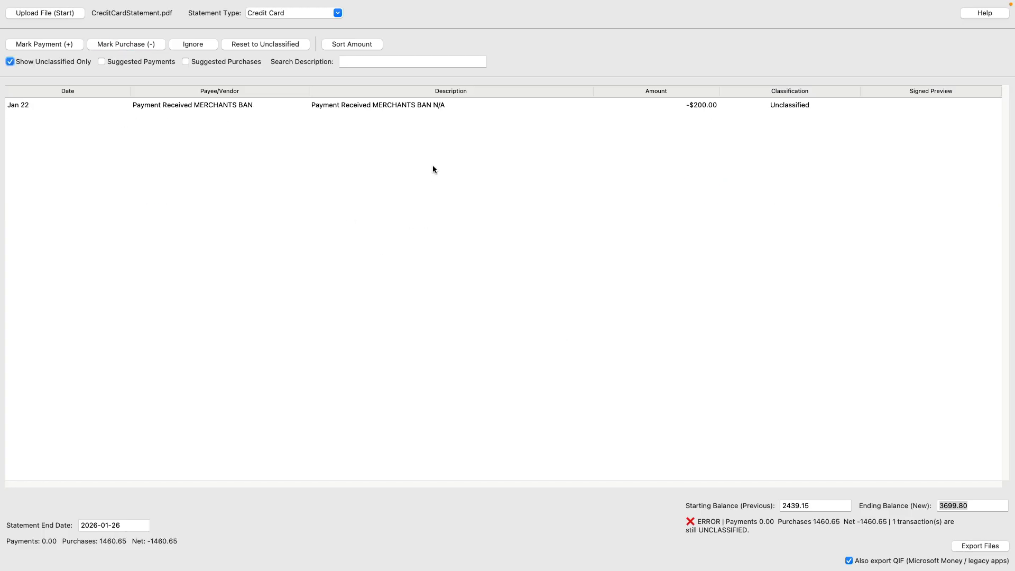
click(367, 105)
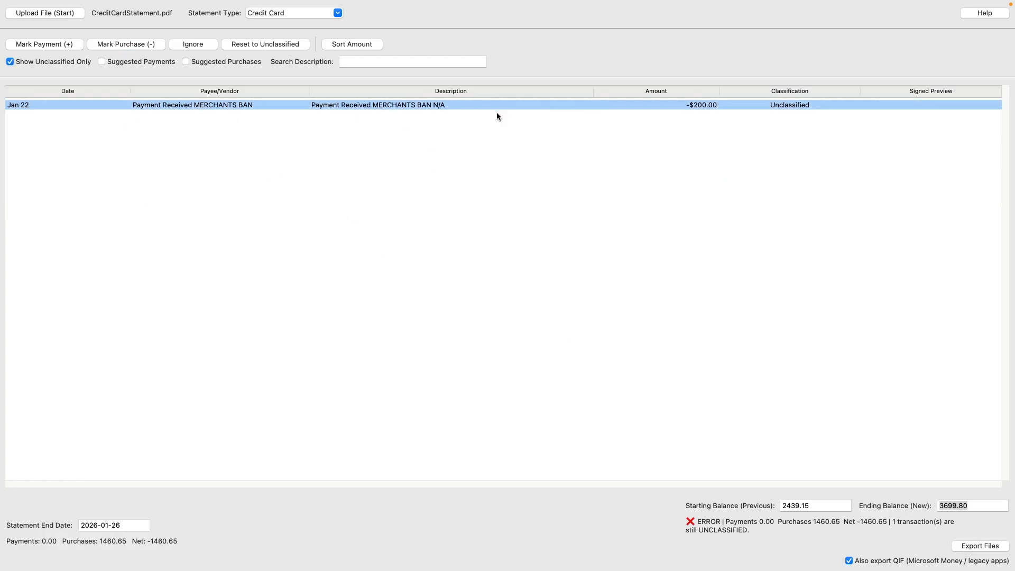
click(47, 44)
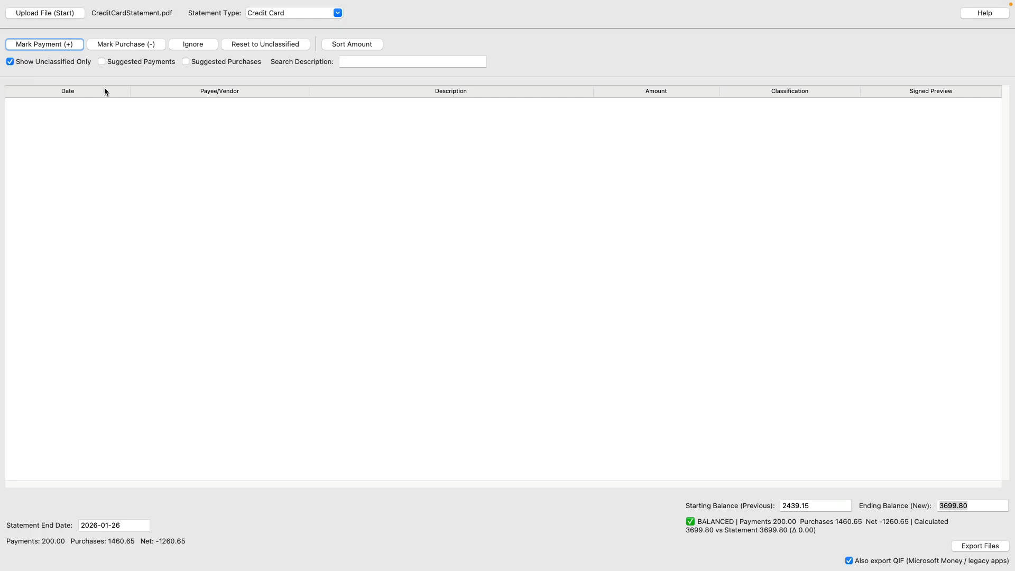
click(10, 61)
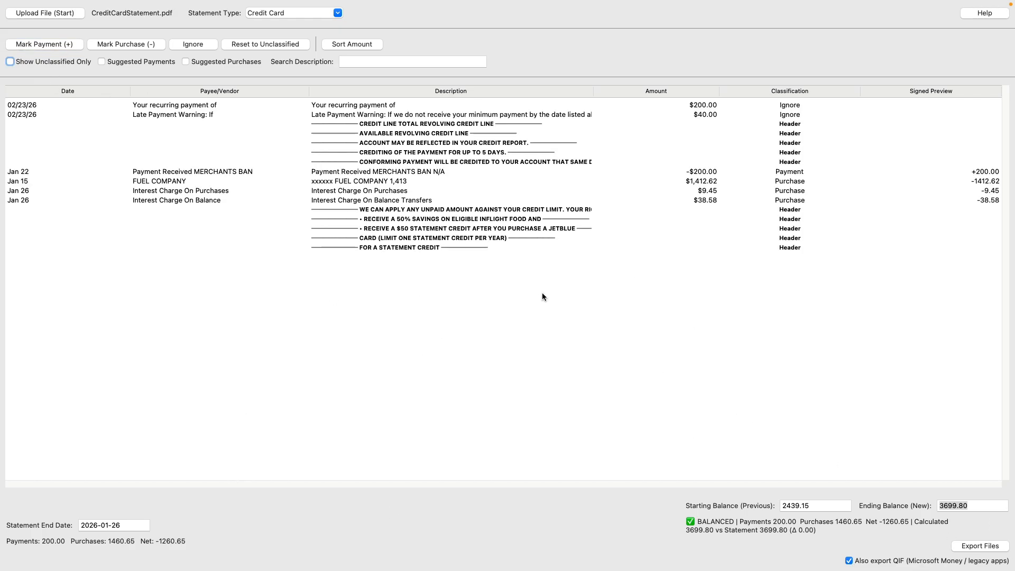
Export the credit card statement with QIF into the QBO Exports folder and dismiss the export summary
click(978, 546)
key(Return)
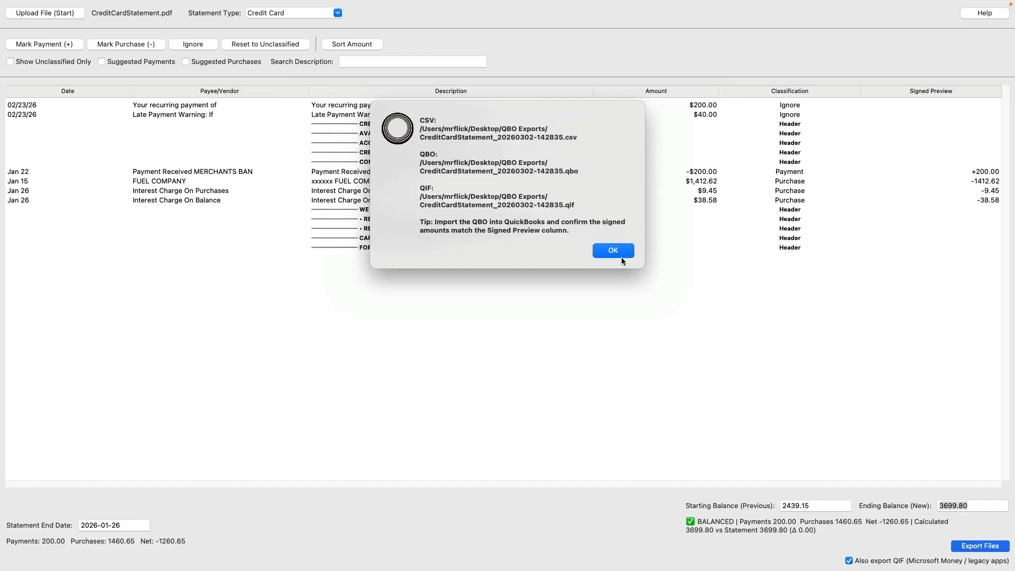
click(618, 253)
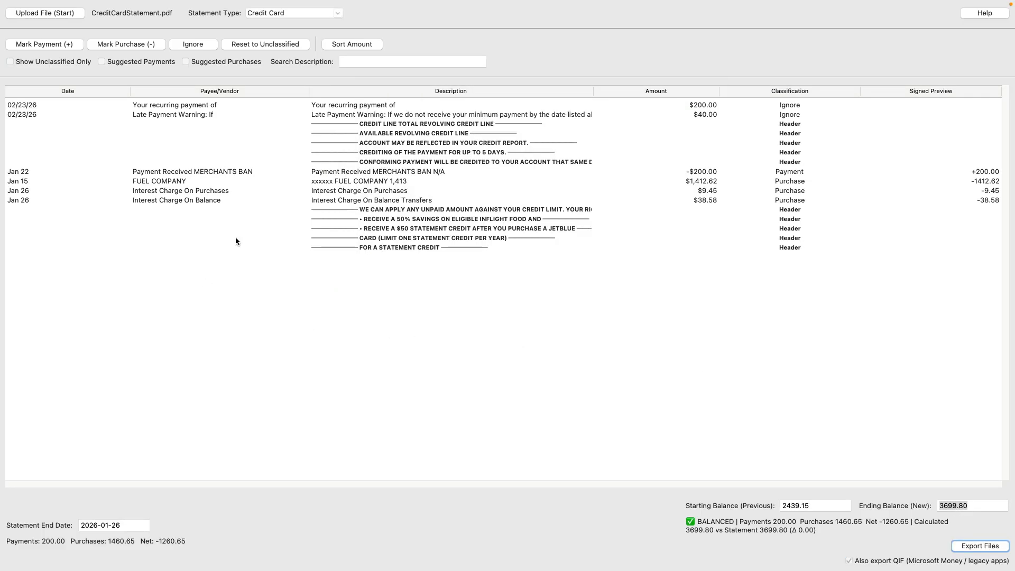
In QuickBooks, upload CreditCardStatement_20260302-142835.qbo from the QBO Exports folder as a bank transaction file
click(844, 266)
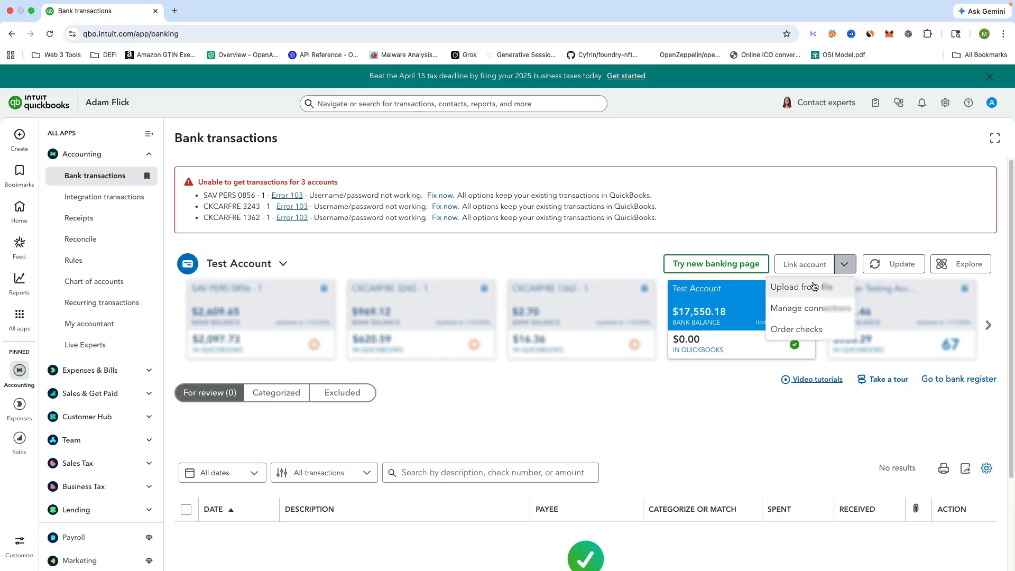
click(812, 288)
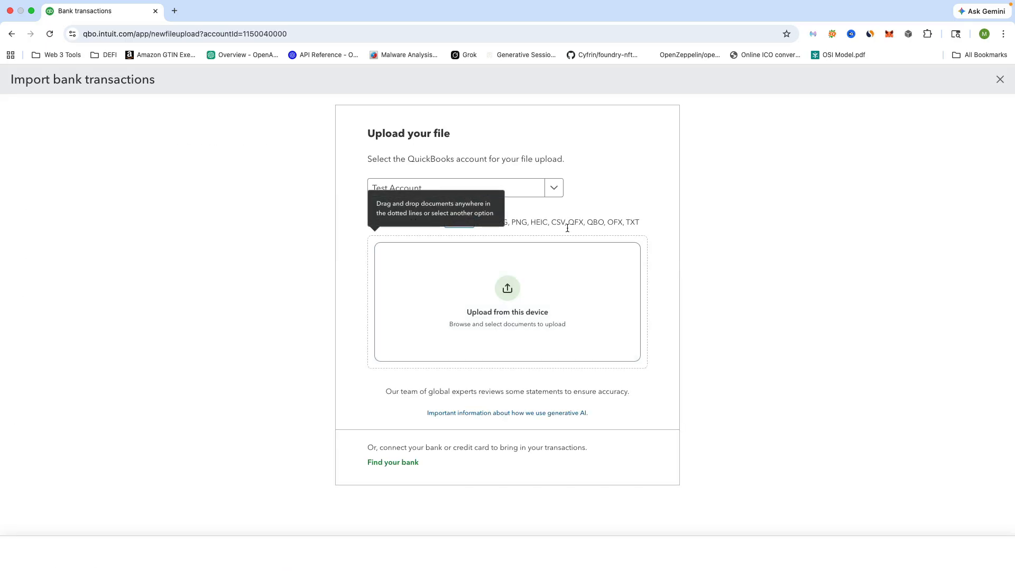
click(519, 290)
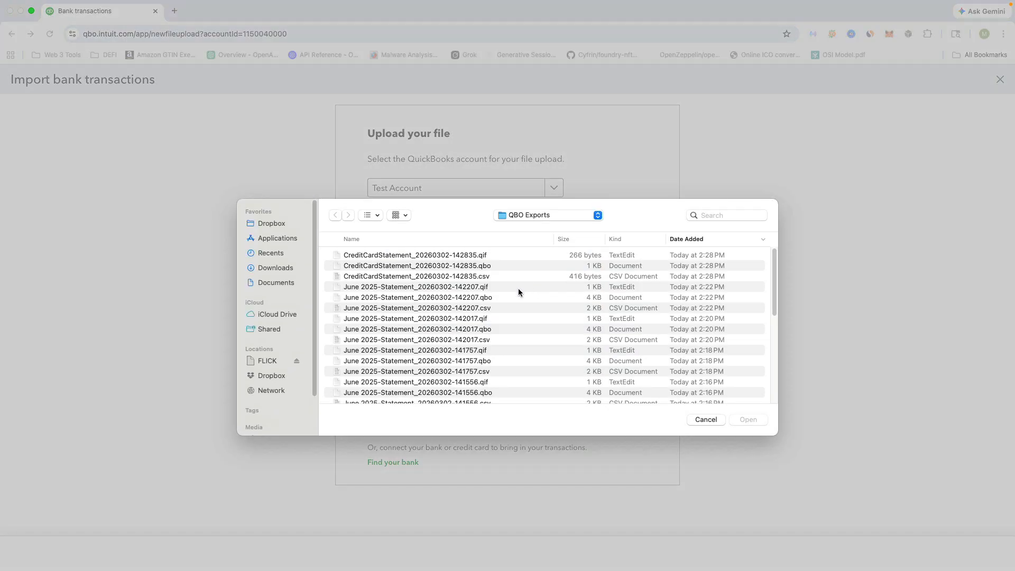
click(465, 266)
click(749, 420)
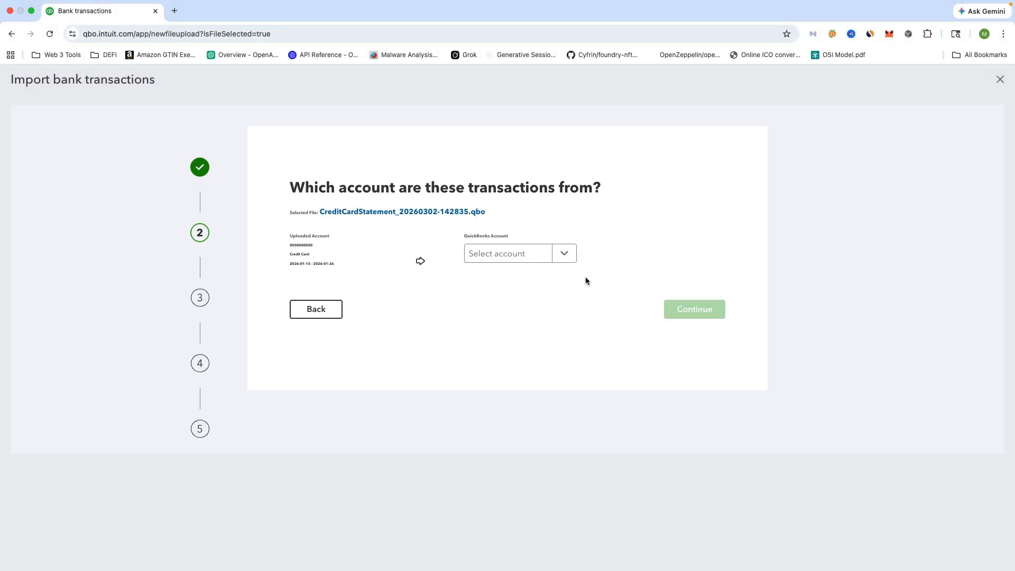
Assign the credit card statement to Test Account despite the different account type, complete the import, and view the imported transactions
click(533, 255)
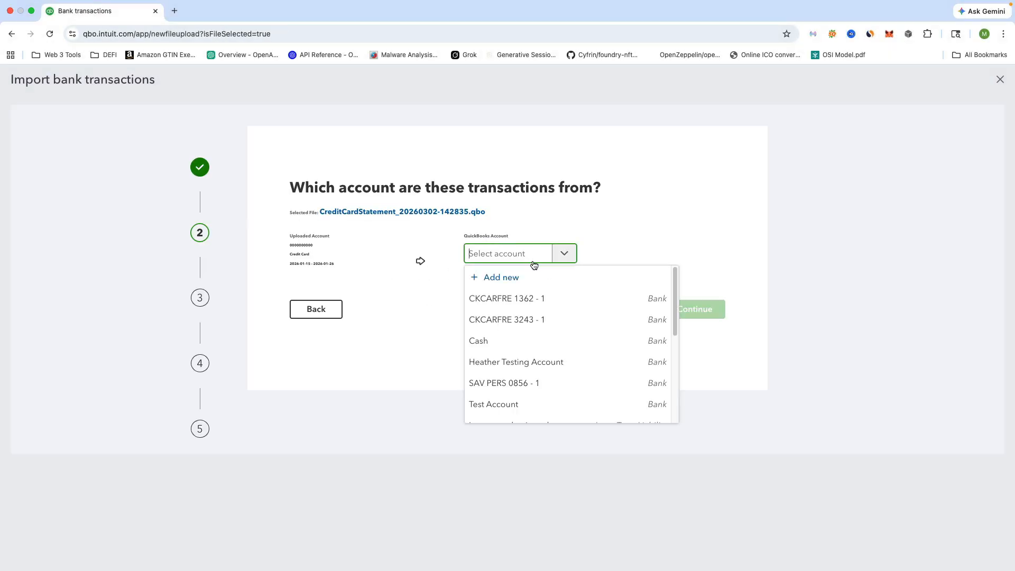
click(499, 405)
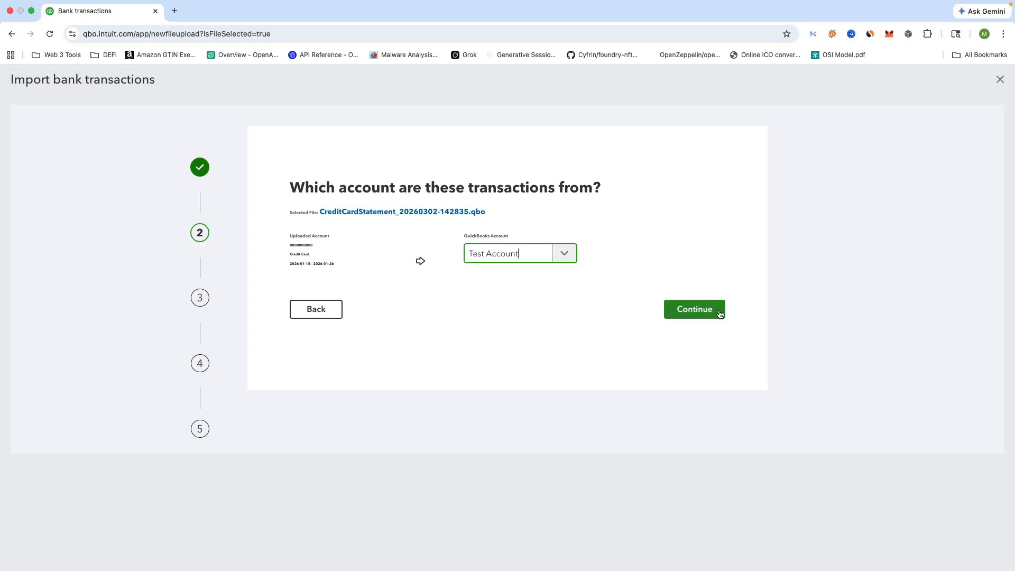
click(696, 309)
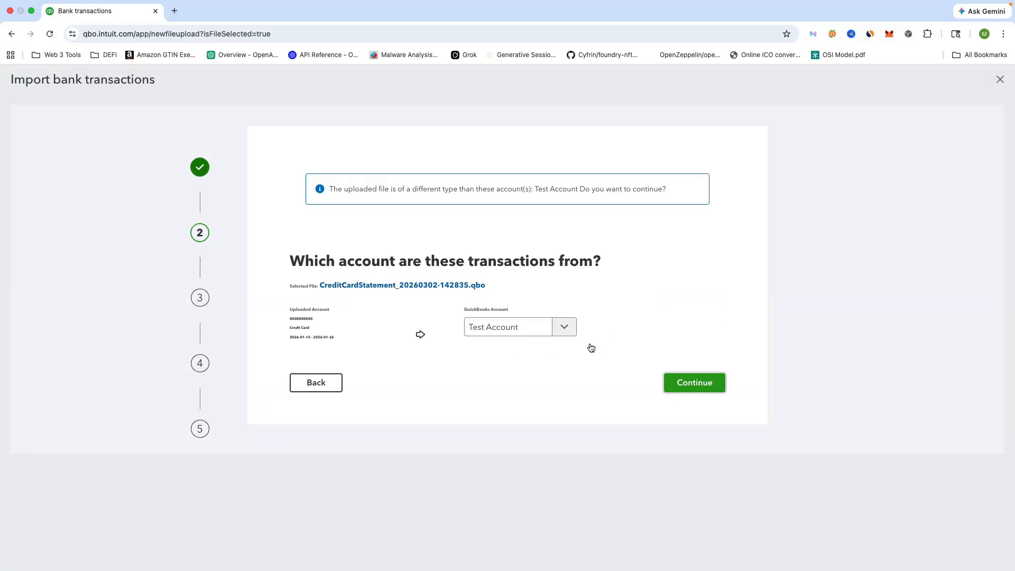
click(704, 386)
click(693, 258)
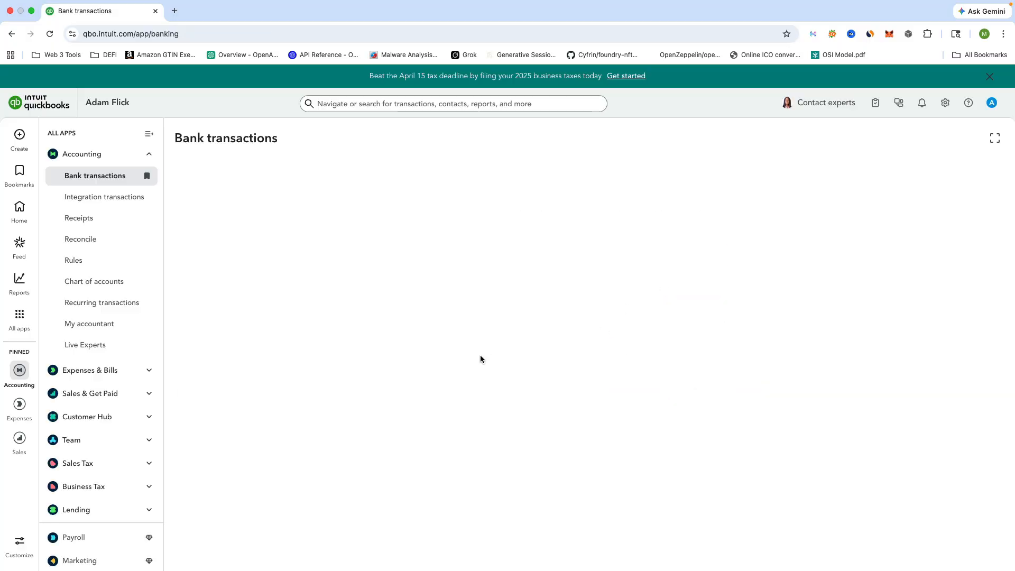
scroll(460, 402, down, 3)
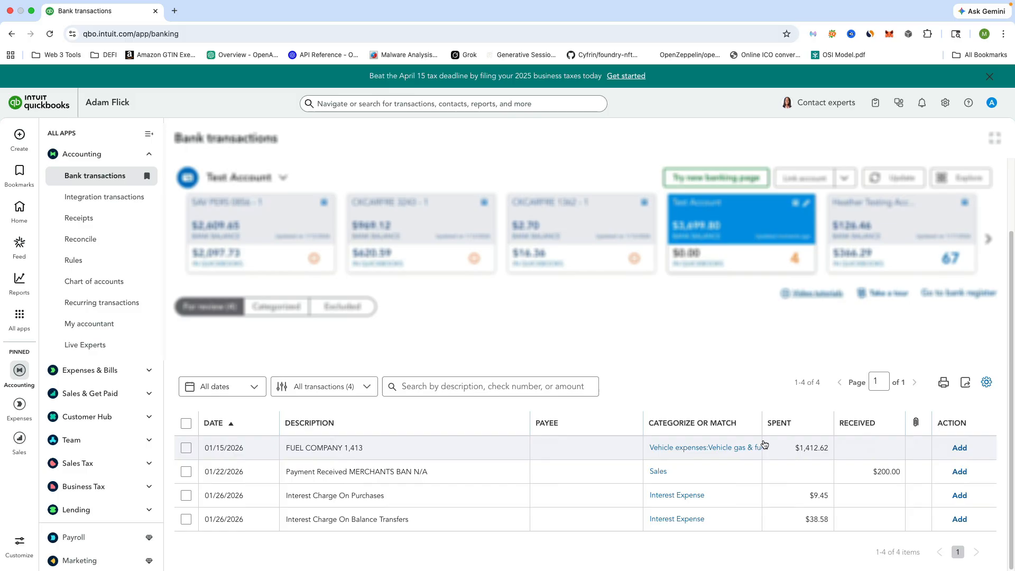